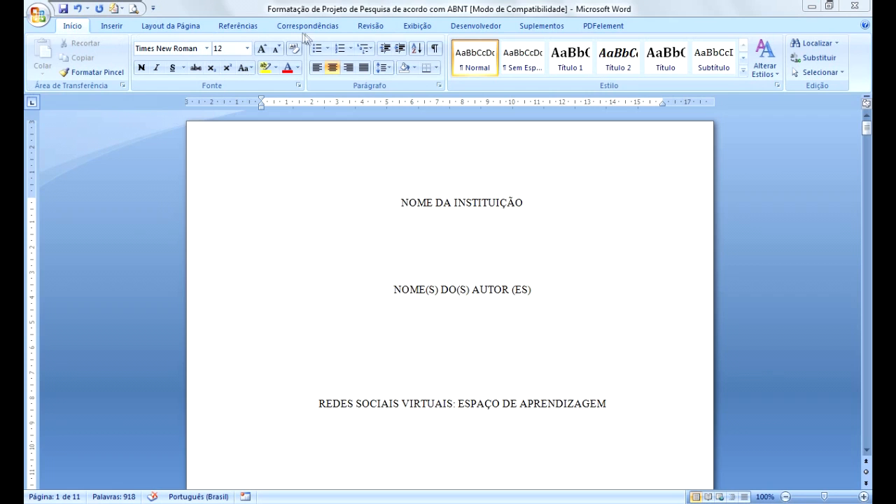
Open the custom margins setup and set the margins to apply to the whole document.
{"action": "left_click", "coordinate": [450, 37]}
{"action": "left_click", "coordinate": [176, 37]}
{"action": "left_click", "coordinate": [174, 28]}
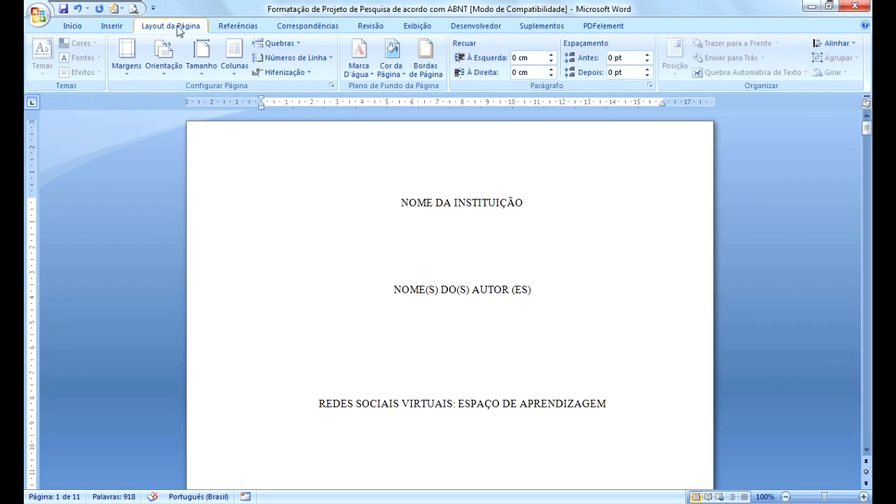
{"action": "left_click", "coordinate": [127, 73]}
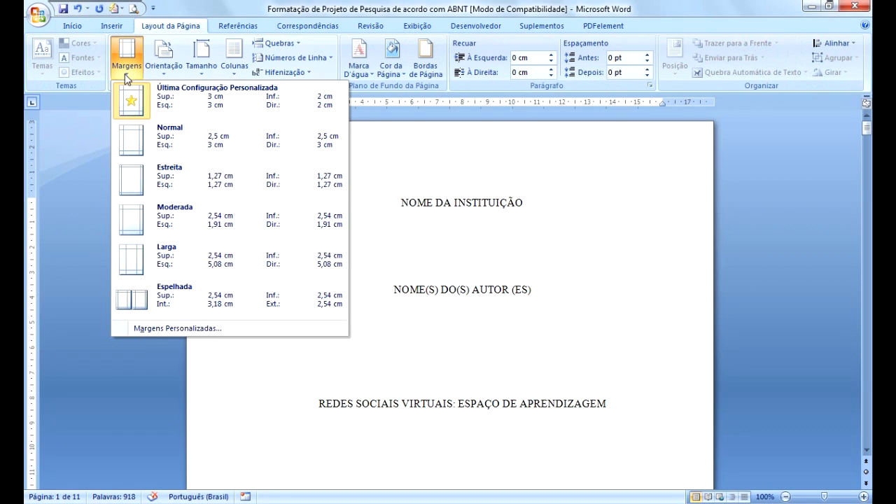
{"action": "left_click", "coordinate": [185, 328]}
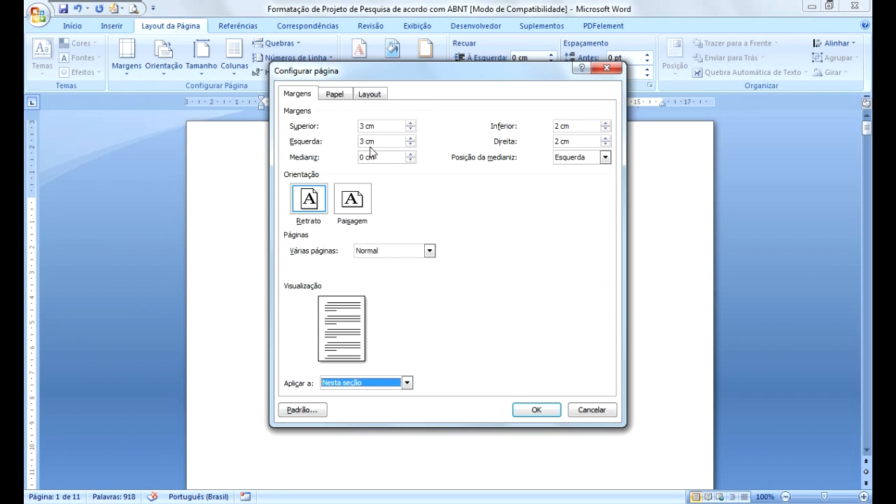
{"action": "left_click", "coordinate": [566, 131]}
{"action": "left_click", "coordinate": [563, 145]}
{"action": "left_click", "coordinate": [406, 383]}
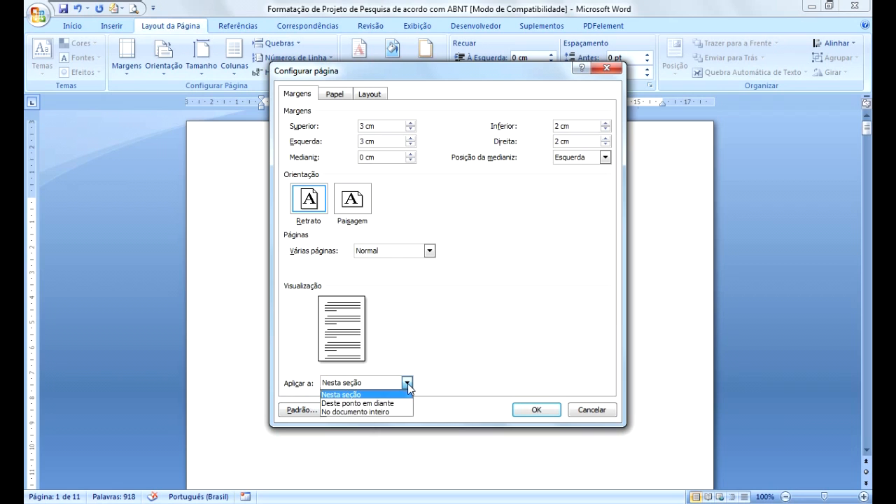
{"action": "left_click", "coordinate": [364, 411]}
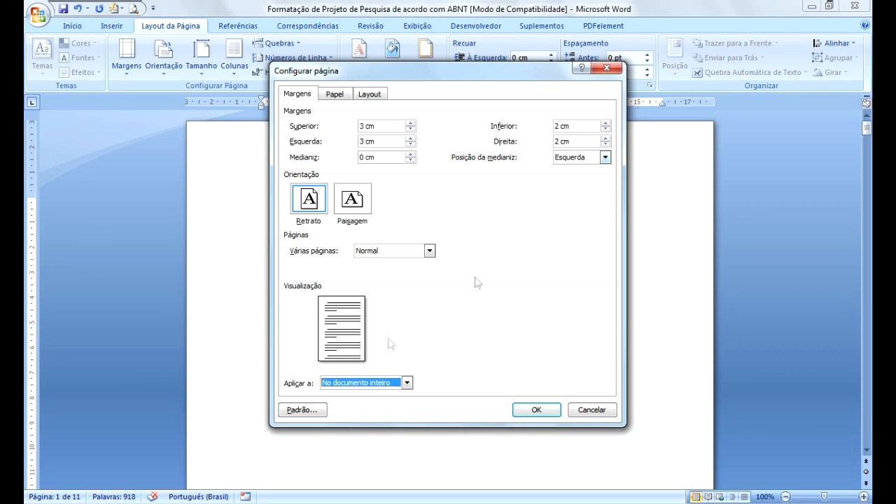
Review the header and footer distances in the page layout settings, apply them to the whole document and confirm.
{"action": "left_click", "coordinate": [374, 99]}
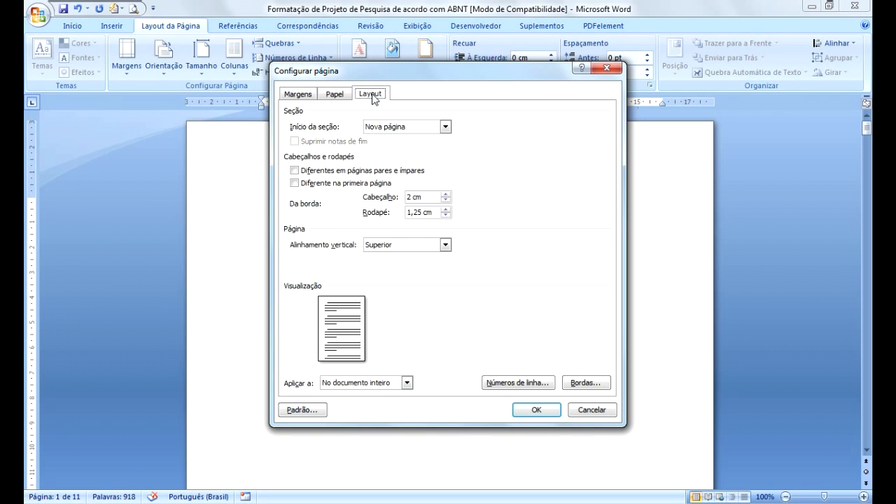
{"action": "left_click", "coordinate": [412, 201]}
{"action": "left_click", "coordinate": [413, 203]}
{"action": "left_click", "coordinate": [411, 206]}
{"action": "left_click", "coordinate": [412, 207]}
{"action": "left_click", "coordinate": [410, 203]}
{"action": "left_click", "coordinate": [408, 202]}
{"action": "left_click", "coordinate": [409, 204]}
{"action": "left_click", "coordinate": [407, 384]}
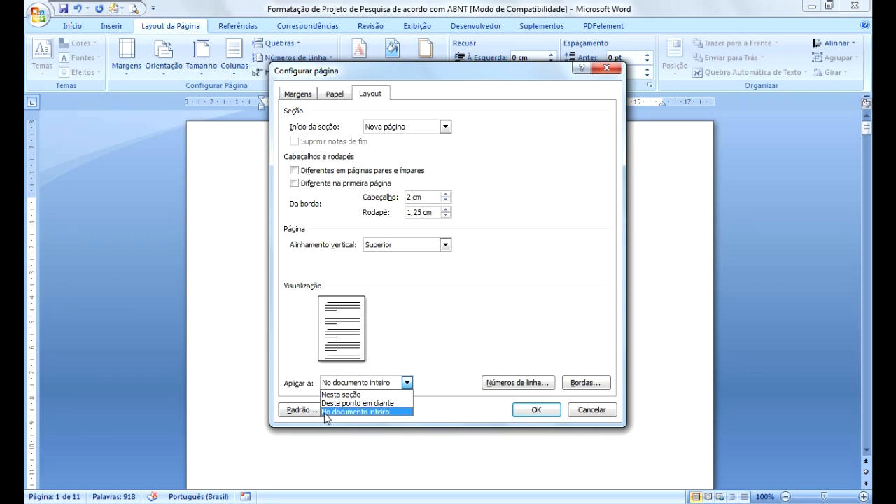
{"action": "left_click", "coordinate": [357, 412]}
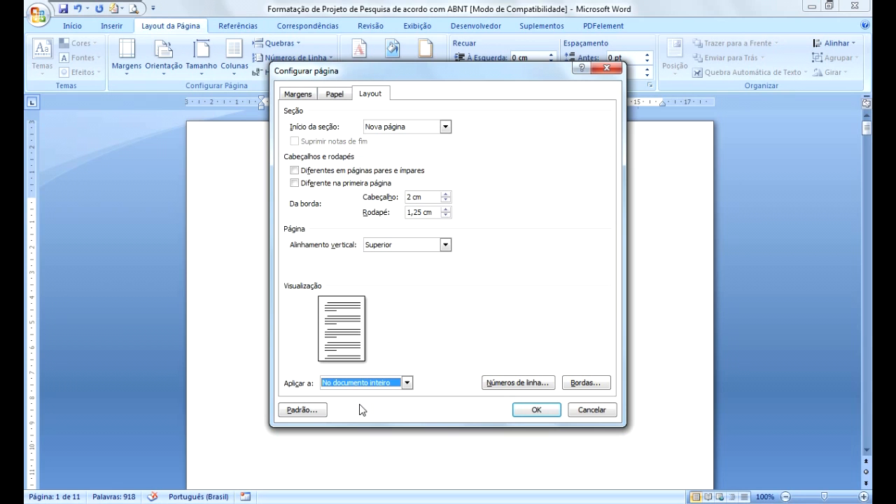
{"action": "left_click", "coordinate": [534, 410]}
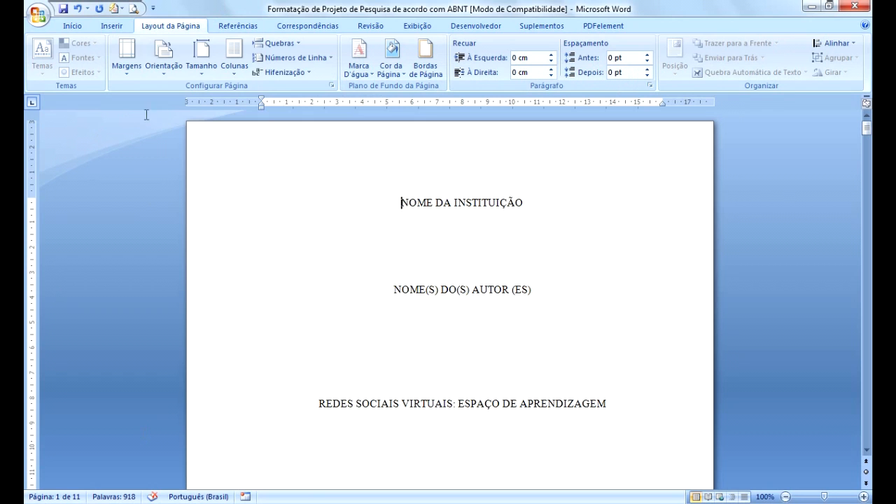
Set the paper size to A4 210x297 mm.
{"action": "left_click", "coordinate": [201, 77]}
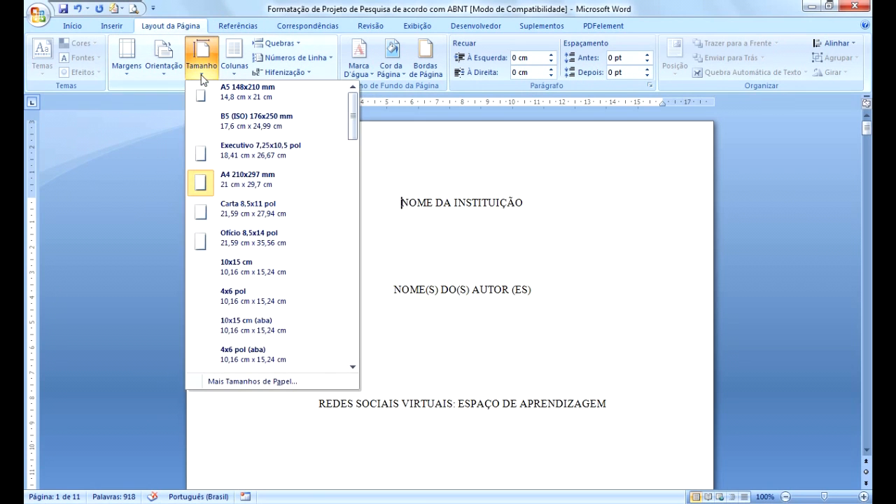
{"action": "left_click", "coordinate": [237, 188]}
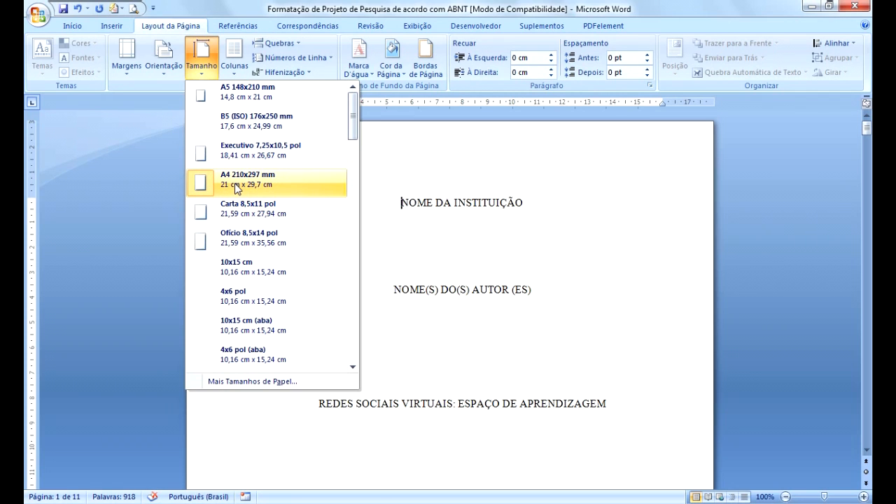
{"action": "left_click", "coordinate": [595, 176]}
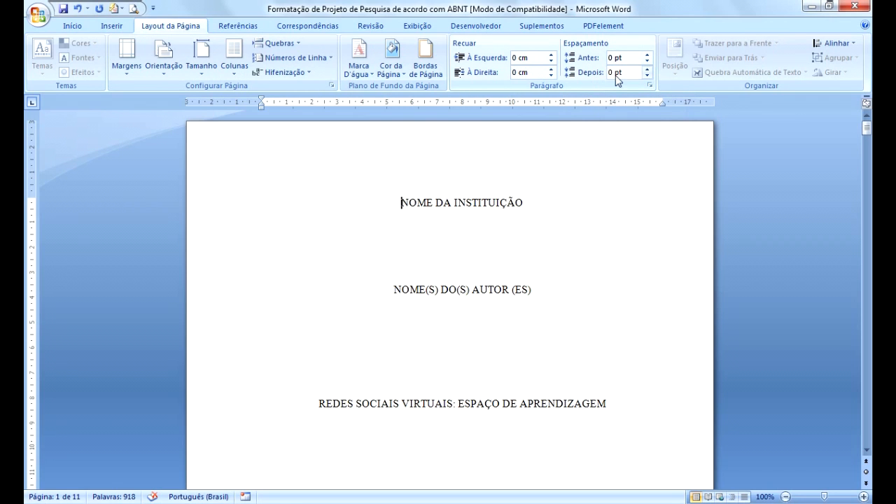
Step the paragraph spacing after up to 12 pt and back down to 0 pt.
{"action": "left_click", "coordinate": [647, 69]}
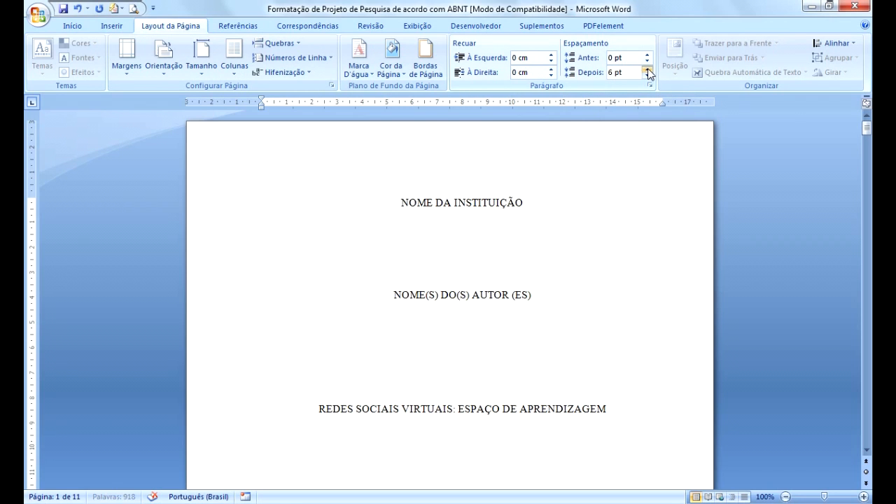
{"action": "left_click", "coordinate": [648, 69]}
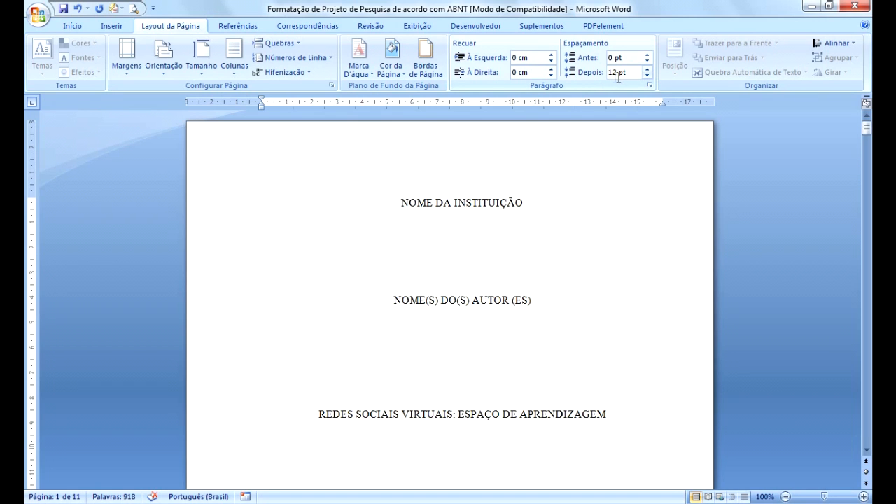
{"action": "left_click", "coordinate": [647, 75]}
{"action": "left_click", "coordinate": [648, 75]}
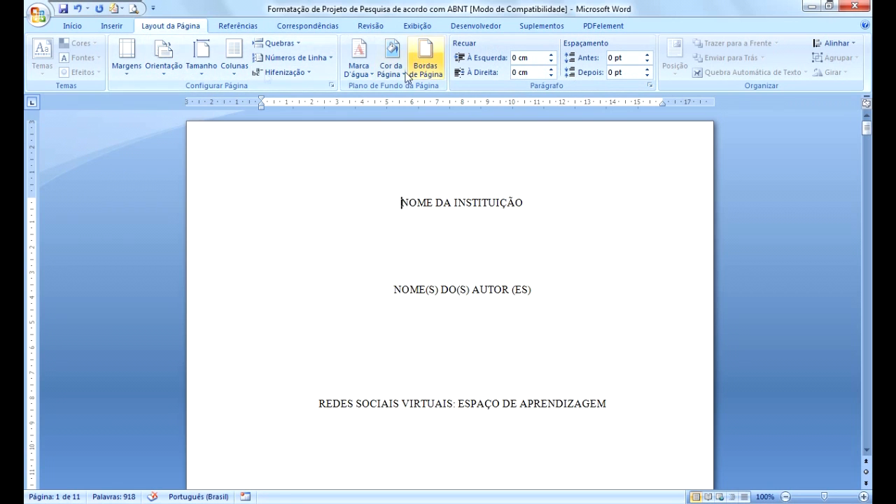
Examine the font, font size and line spacing options applied to the cover page title text.
{"action": "left_click", "coordinate": [112, 26]}
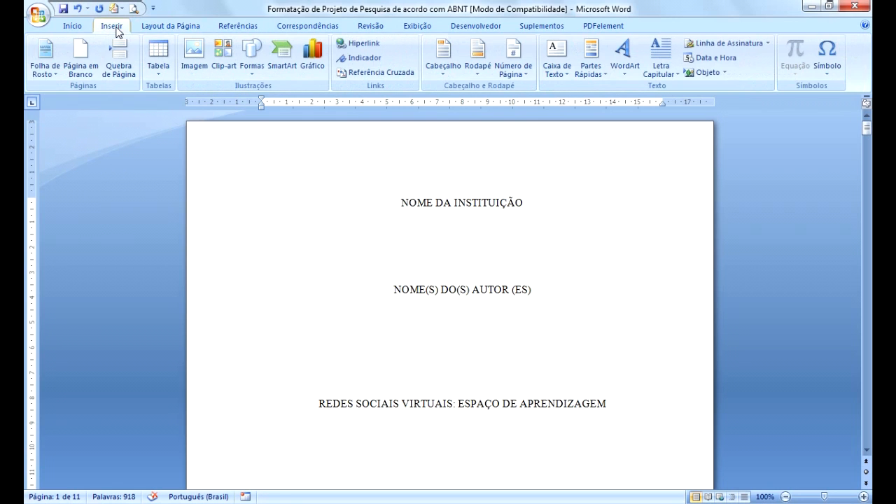
{"action": "left_click", "coordinate": [71, 26]}
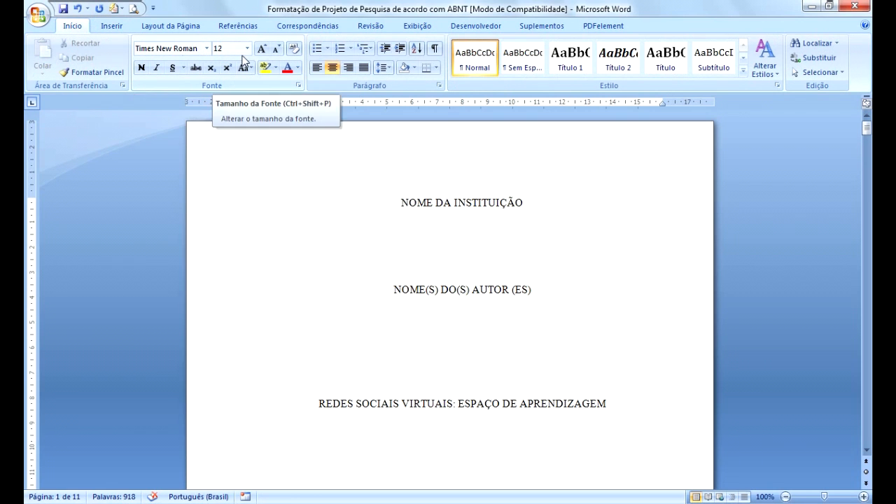
{"action": "left_click", "coordinate": [201, 54]}
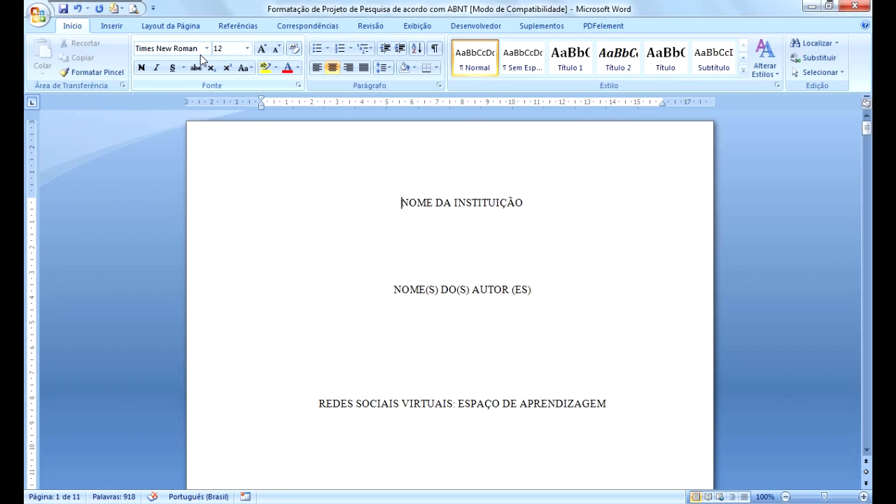
{"action": "left_click", "coordinate": [467, 204]}
{"action": "key", "text": "ctrl"}
{"action": "key", "text": "ctrl"}
{"action": "key", "text": "ctrl"}
{"action": "left_click", "coordinate": [387, 68]}
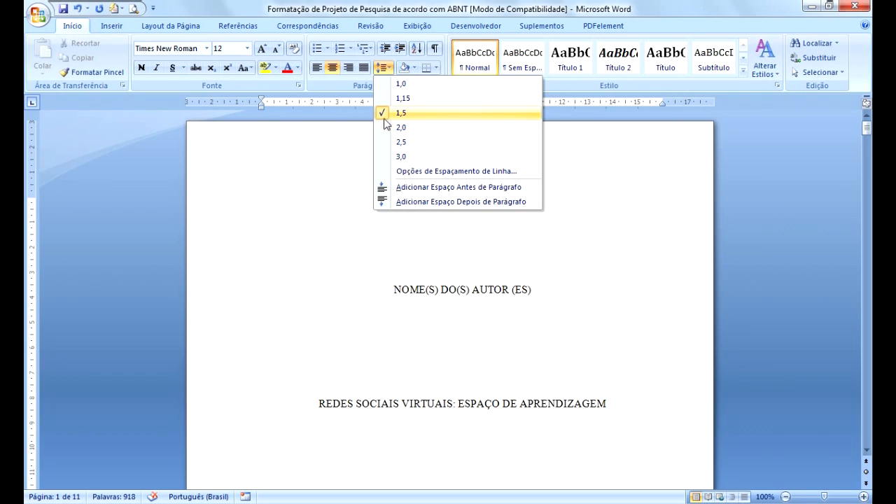
{"action": "left_click", "coordinate": [303, 156]}
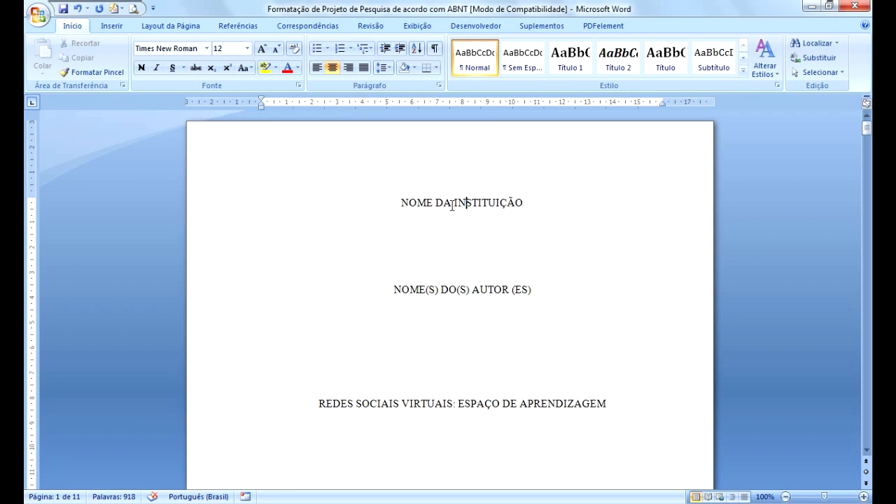
Show and then hide the formatting marks to inspect the blank lines on the cover page.
{"action": "left_click", "coordinate": [867, 451]}
{"action": "left_click_drag", "start_coordinate": [867, 450], "coordinate": [867, 450]}
{"action": "scroll", "coordinate": [537, 312], "scroll_direction": "up", "scroll_amount": 15}
{"action": "key", "text": "ctrl"}
{"action": "key", "text": "ctrl"}
{"action": "key", "text": "ctrl"}
{"action": "key", "text": "ctrl"}
{"action": "key", "text": "ctrl"}
{"action": "key", "text": "ctrl"}
{"action": "left_click", "coordinate": [435, 47]}
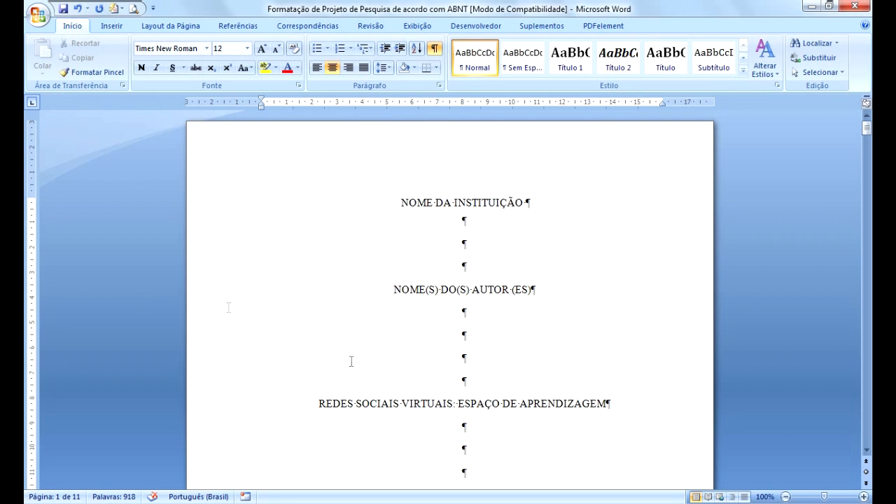
{"action": "left_click", "coordinate": [432, 50]}
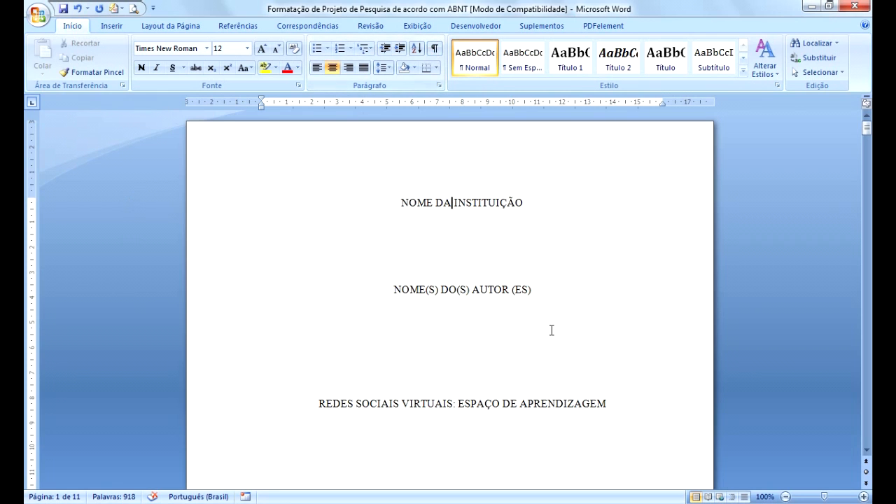
Replace the colon in the cover title with the word COMO.
{"action": "scroll", "coordinate": [550, 329], "scroll_direction": "down", "scroll_amount": 4}
{"action": "scroll", "coordinate": [546, 329], "scroll_direction": "down", "scroll_amount": 3}
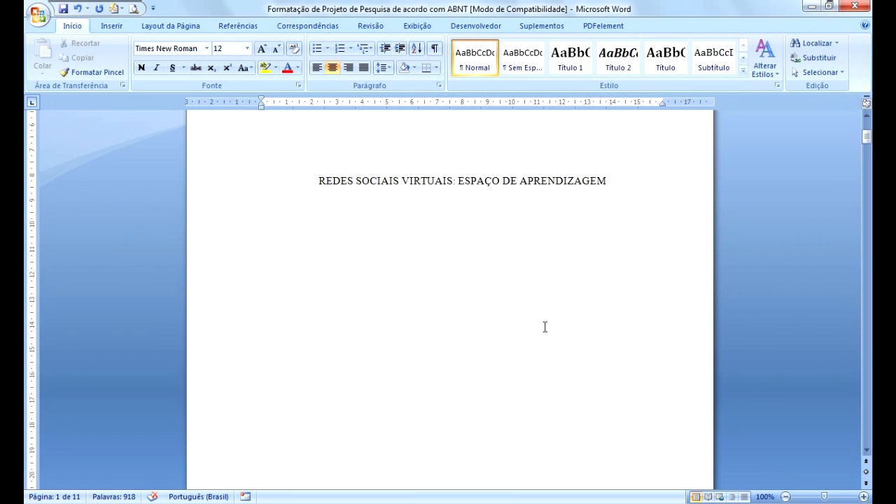
{"action": "scroll", "coordinate": [382, 262], "scroll_direction": "up", "scroll_amount": 3}
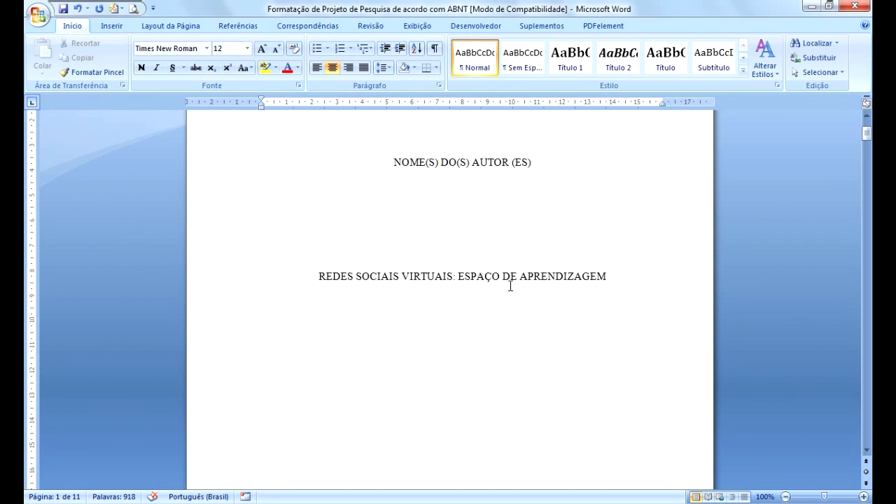
{"action": "scroll", "coordinate": [488, 320], "scroll_direction": "up", "scroll_amount": 4}
{"action": "scroll", "coordinate": [488, 320], "scroll_direction": "down", "scroll_amount": 3}
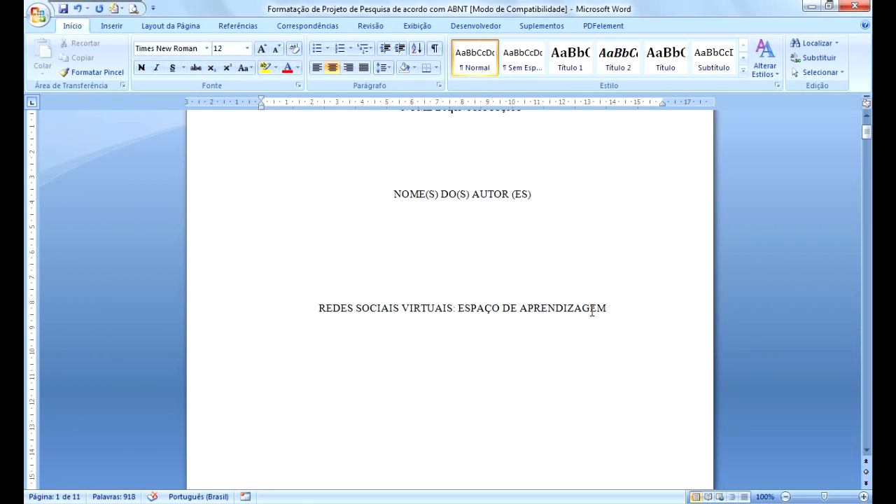
{"action": "left_click", "coordinate": [455, 308]}
{"action": "key", "text": "BackSpace"}
{"action": "type", "text": "COMO"}
{"action": "key", "text": "BackSpace"}
{"action": "key", "text": "BackSpace"}
{"action": "key", "text": "BackSpace"}
{"action": "key", "text": "BackSpace"}
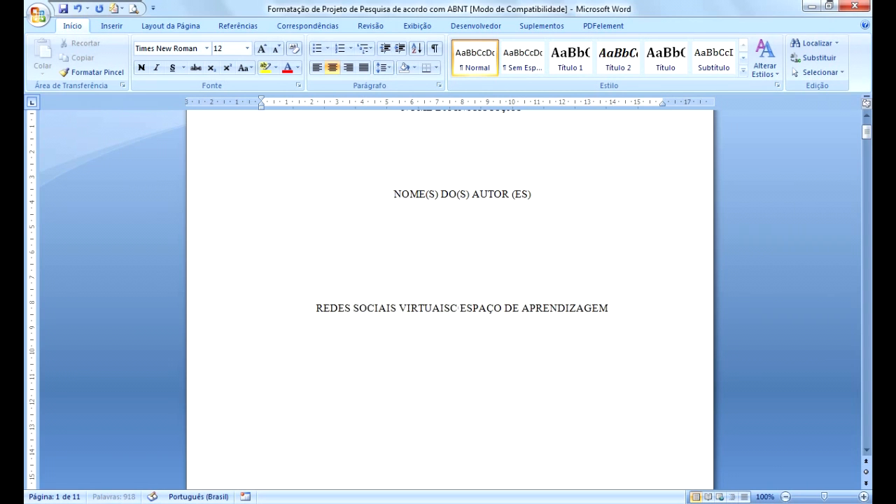
{"action": "type", "text": "COMO"}
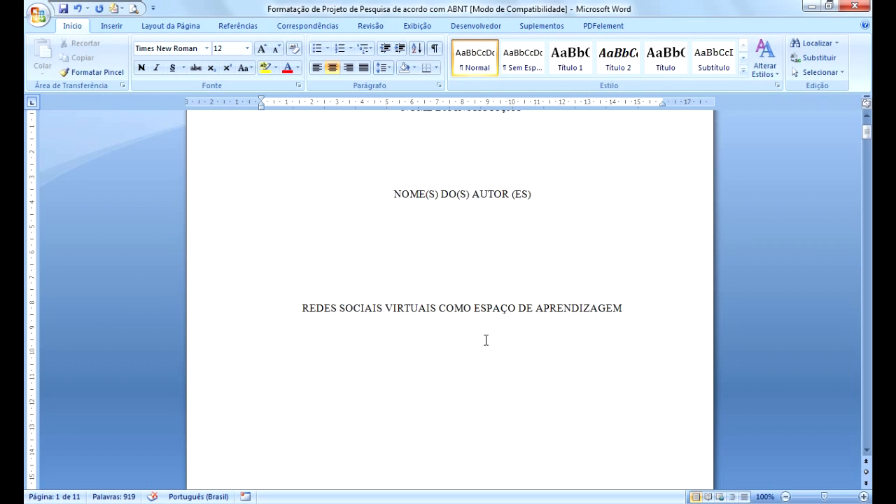
Delete the word COMO from the cover title.
{"action": "key", "text": "BackSpace"}
{"action": "key", "text": "BackSpace"}
{"action": "key", "text": "BackSpace"}
{"action": "key", "text": "BackSpace"}
{"action": "key", "text": "BackSpace"}
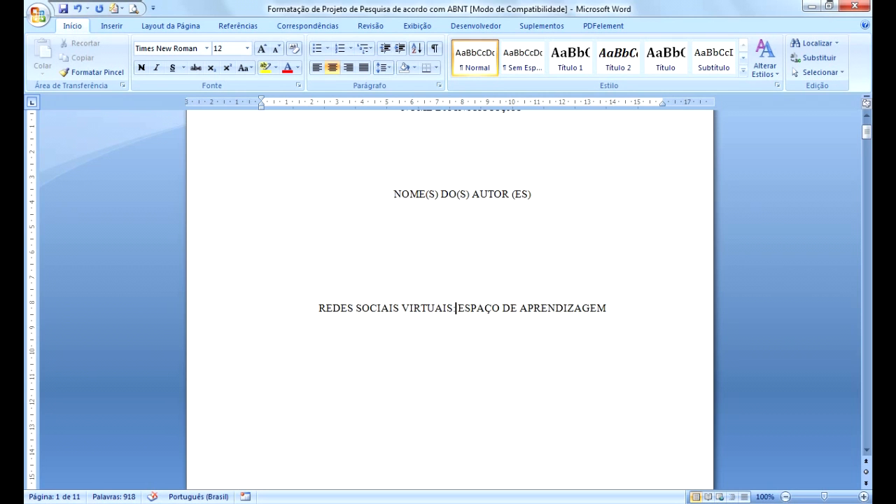
Scroll through the cover and title pages to review the author, title and description text.
{"action": "scroll", "coordinate": [481, 345], "scroll_direction": "down", "scroll_amount": 2}
{"action": "scroll", "coordinate": [481, 346], "scroll_direction": "down", "scroll_amount": 3}
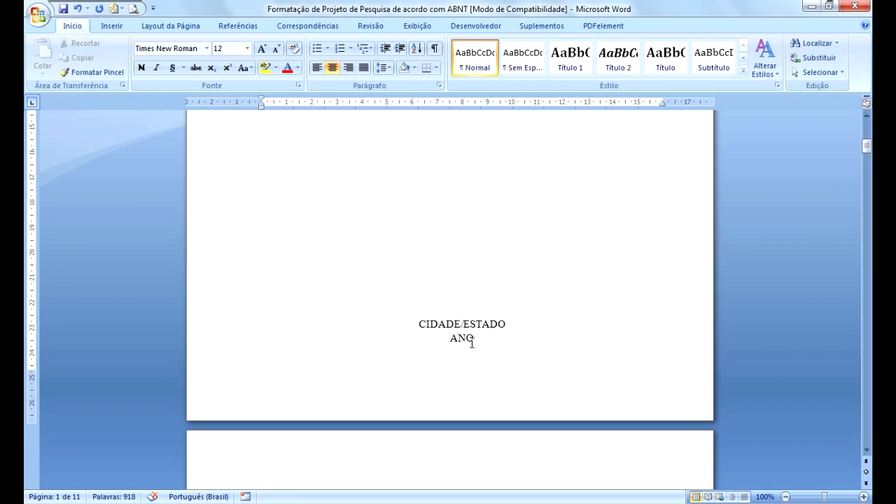
{"action": "scroll", "coordinate": [471, 340], "scroll_direction": "down", "scroll_amount": 2}
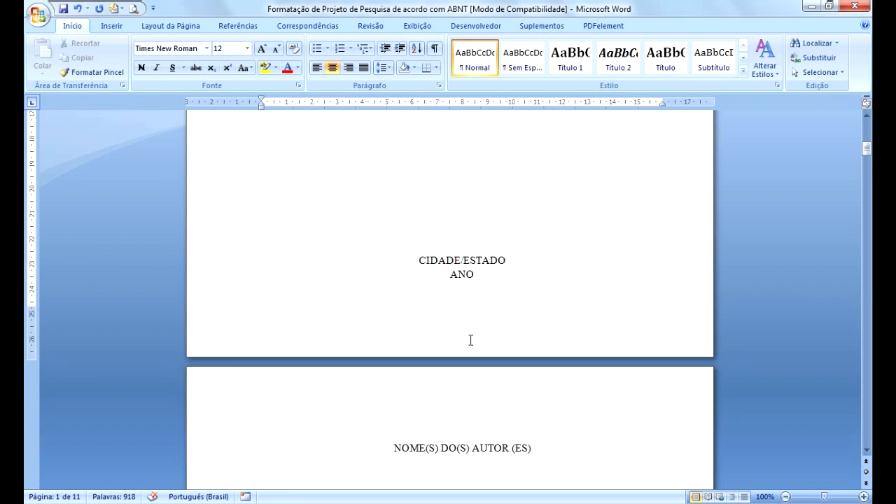
{"action": "scroll", "coordinate": [470, 340], "scroll_direction": "down", "scroll_amount": 2}
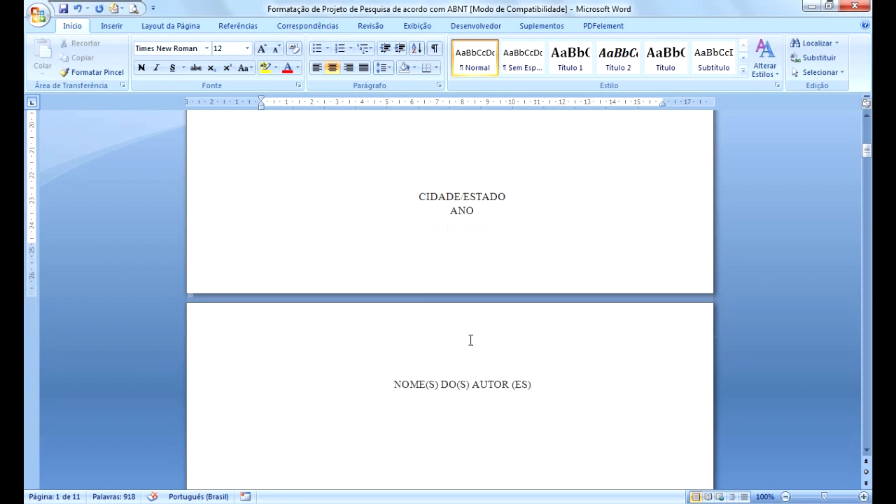
{"action": "scroll", "coordinate": [468, 340], "scroll_direction": "down", "scroll_amount": 4}
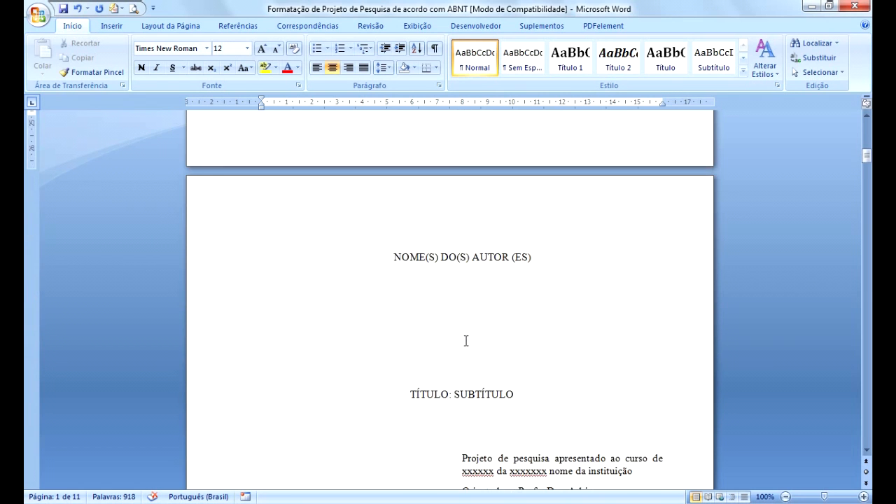
{"action": "left_click", "coordinate": [453, 259]}
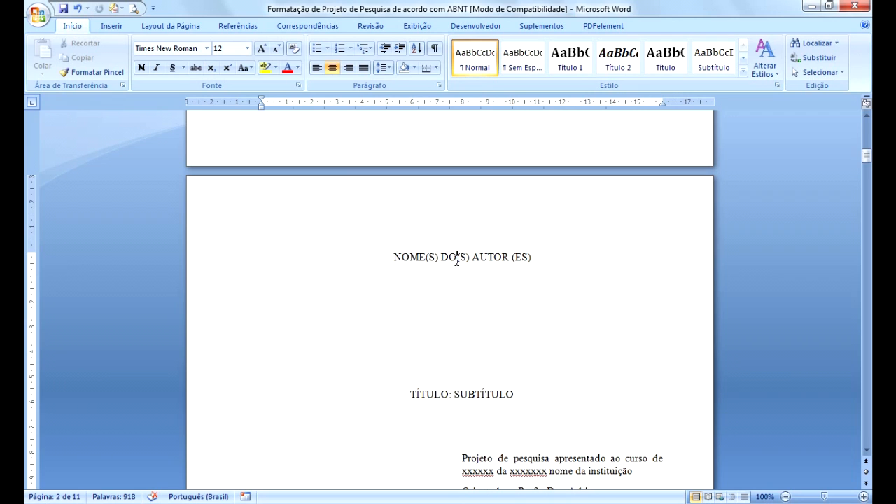
{"action": "scroll", "coordinate": [425, 294], "scroll_direction": "down", "scroll_amount": 3}
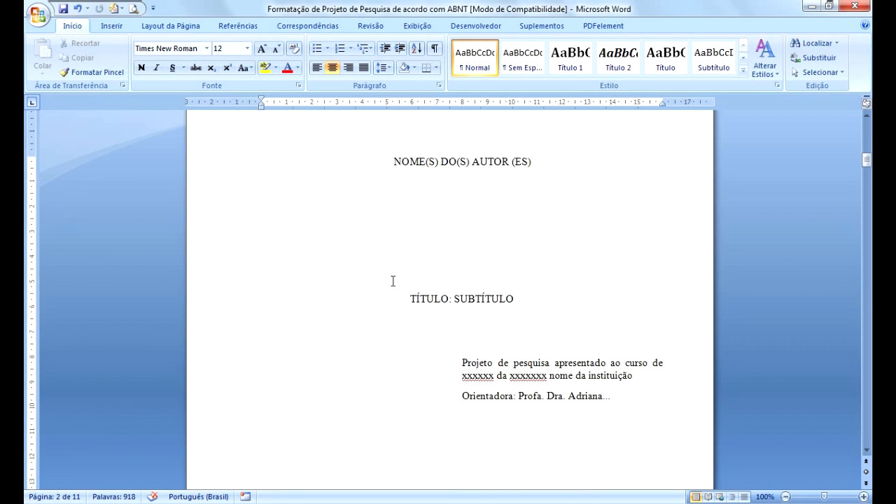
{"action": "scroll", "coordinate": [440, 437], "scroll_direction": "down", "scroll_amount": 15}
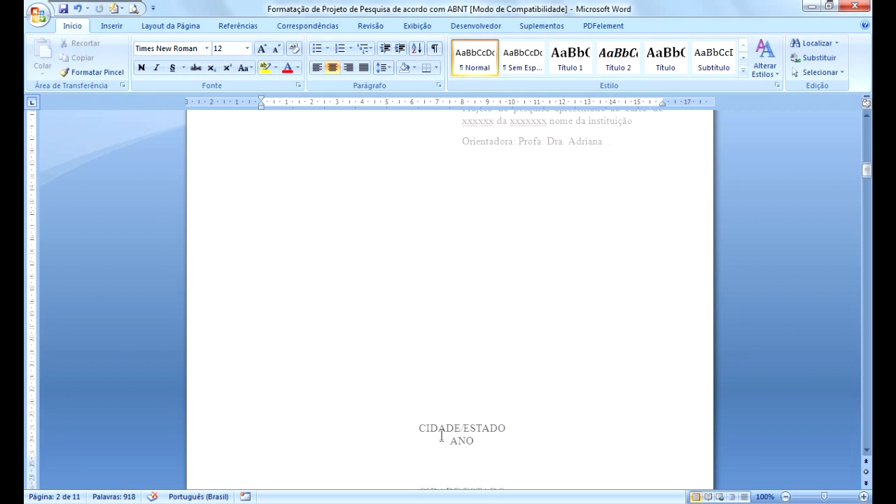
{"action": "scroll", "coordinate": [439, 438], "scroll_direction": "down", "scroll_amount": 1}
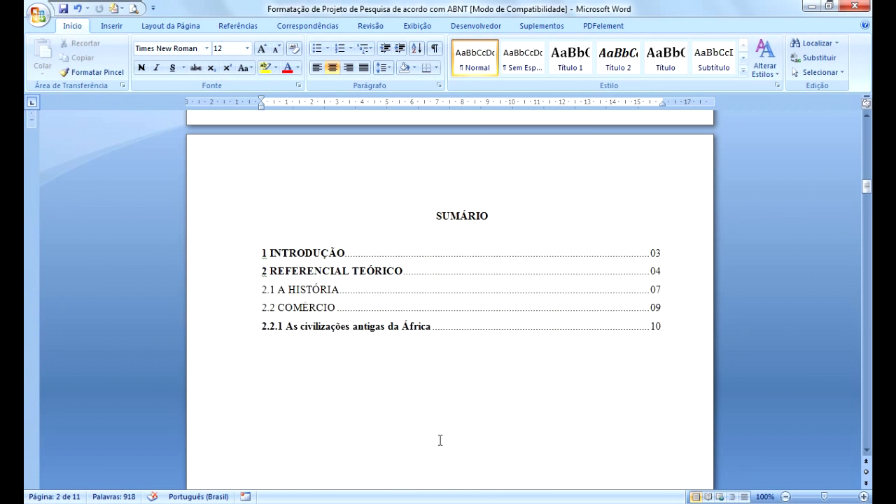
{"action": "scroll", "coordinate": [440, 439], "scroll_direction": "up", "scroll_amount": 20}
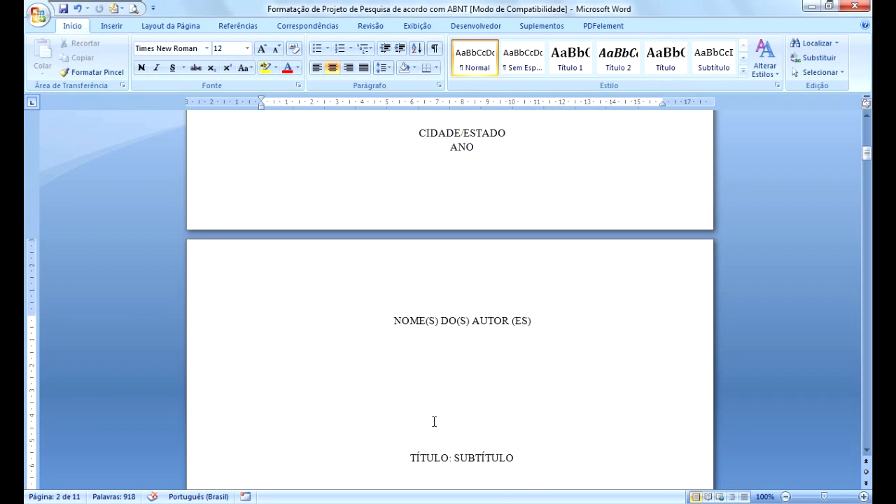
{"action": "scroll", "coordinate": [434, 422], "scroll_direction": "down", "scroll_amount": 2}
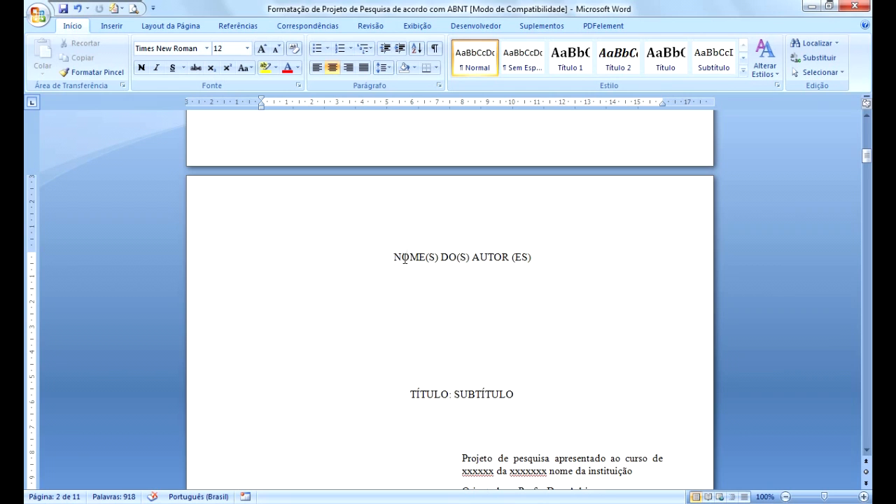
{"action": "scroll", "coordinate": [483, 260], "scroll_direction": "down", "scroll_amount": 3}
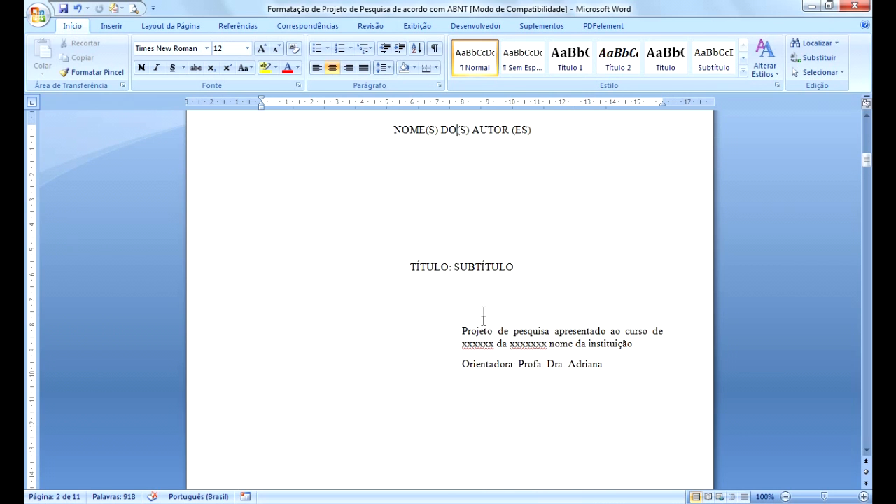
Set the line spacing of the research project description and advisor paragraphs to 1,0.
{"action": "left_click", "coordinate": [492, 342]}
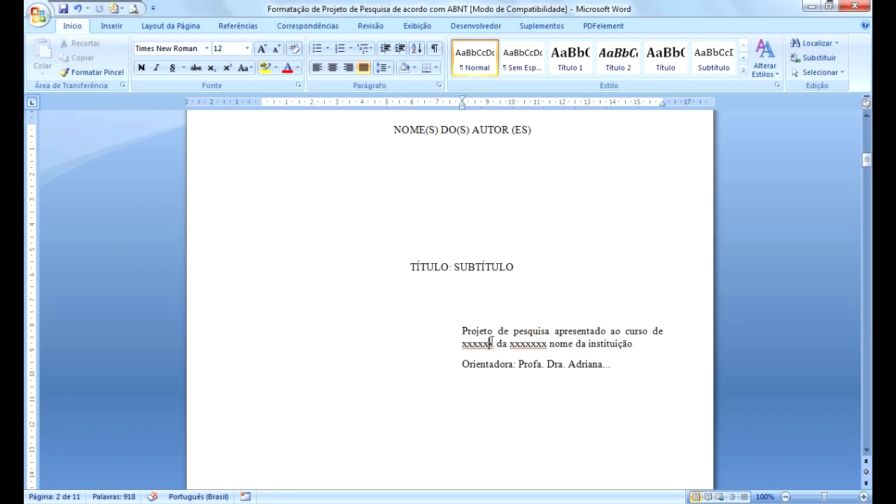
{"action": "left_click_drag", "start_coordinate": [464, 330], "coordinate": [553, 366]}
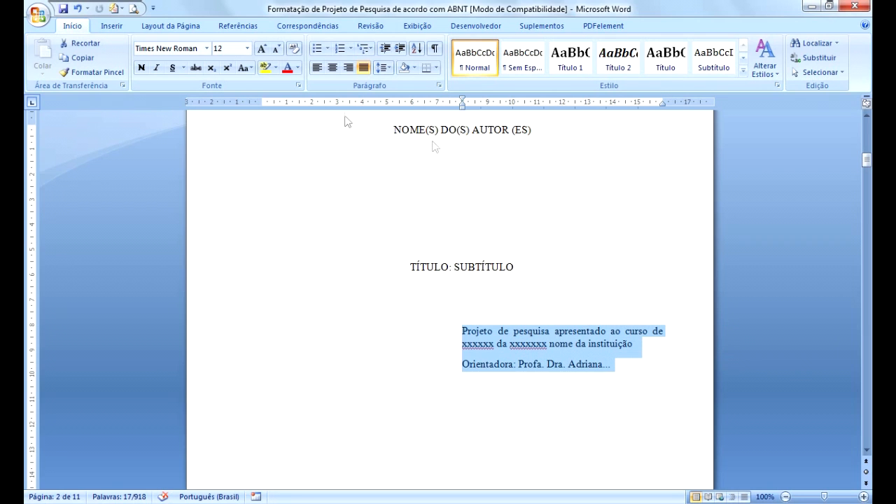
{"action": "left_click", "coordinate": [388, 68]}
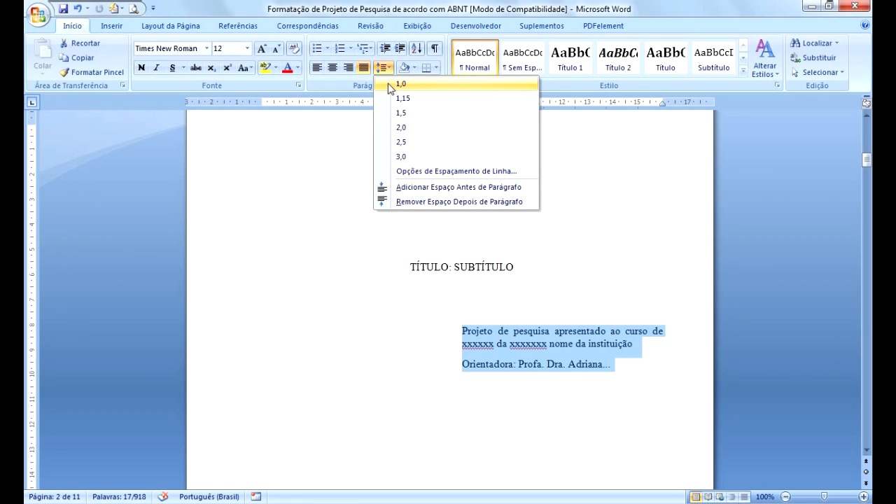
{"action": "left_click", "coordinate": [390, 85]}
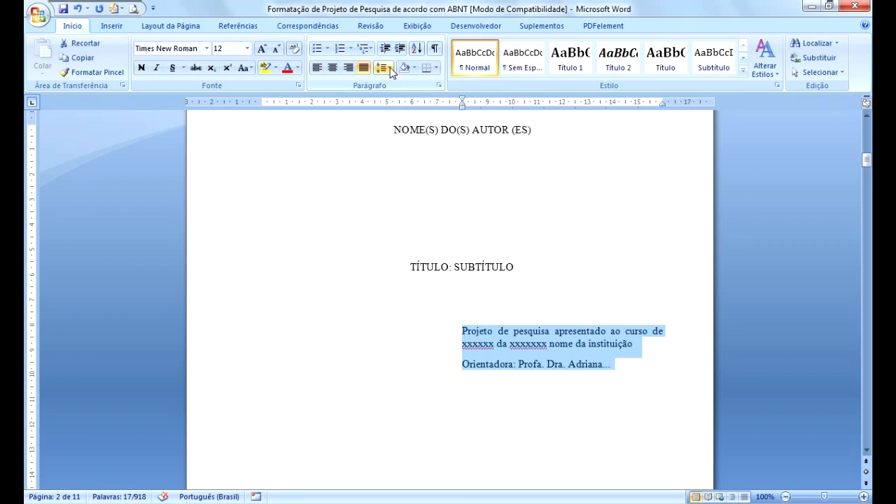
{"action": "left_click", "coordinate": [388, 67]}
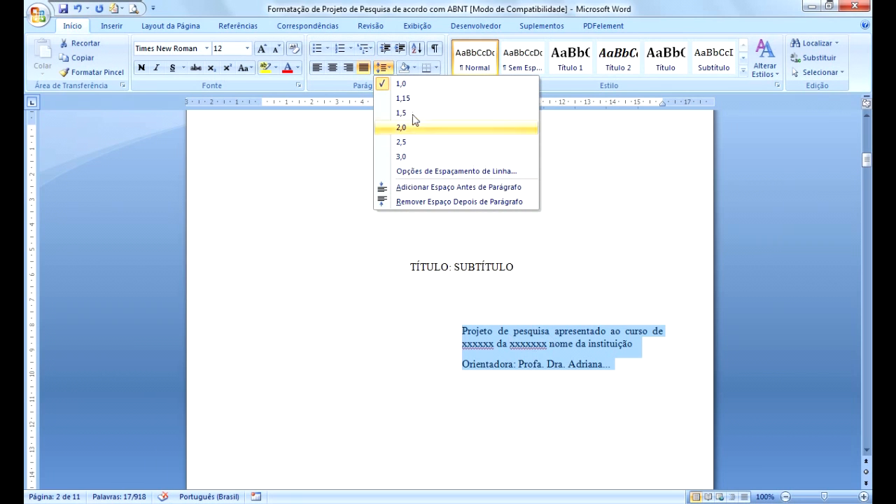
{"action": "left_click", "coordinate": [512, 343]}
{"action": "left_click", "coordinate": [459, 330]}
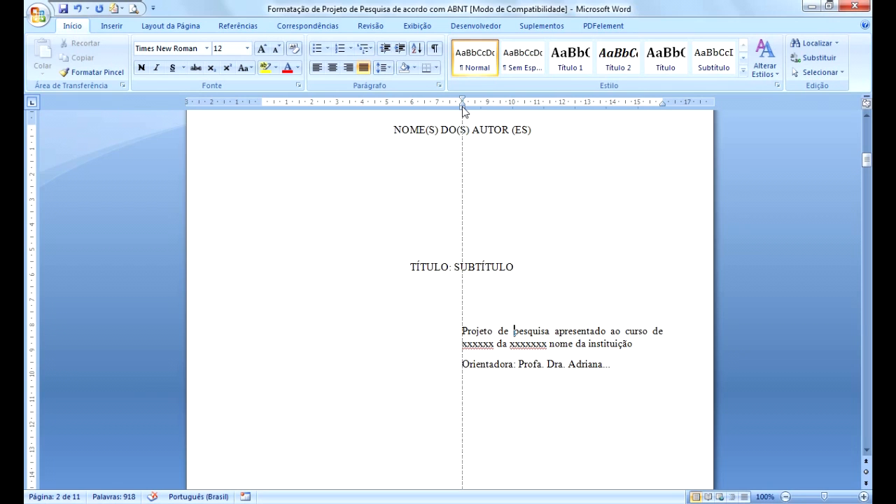
Inspect the indent markers of the project description paragraph on the ruler.
{"action": "left_click", "coordinate": [462, 106]}
{"action": "left_click_drag", "start_coordinate": [462, 107], "coordinate": [462, 107]}
{"action": "key", "text": "ctrl"}
{"action": "key", "text": "ctrl"}
{"action": "left_click", "coordinate": [663, 104]}
{"action": "key", "text": "ctrl"}
{"action": "key", "text": "ctrl"}
{"action": "key", "text": "ctrl"}
{"action": "key", "text": "ctrl"}
{"action": "key", "text": "ctrl"}
Select the SUMÁRIO heading on the summary page and set its line spacing to 1,5.
{"action": "scroll", "coordinate": [454, 382], "scroll_direction": "down", "scroll_amount": 7}
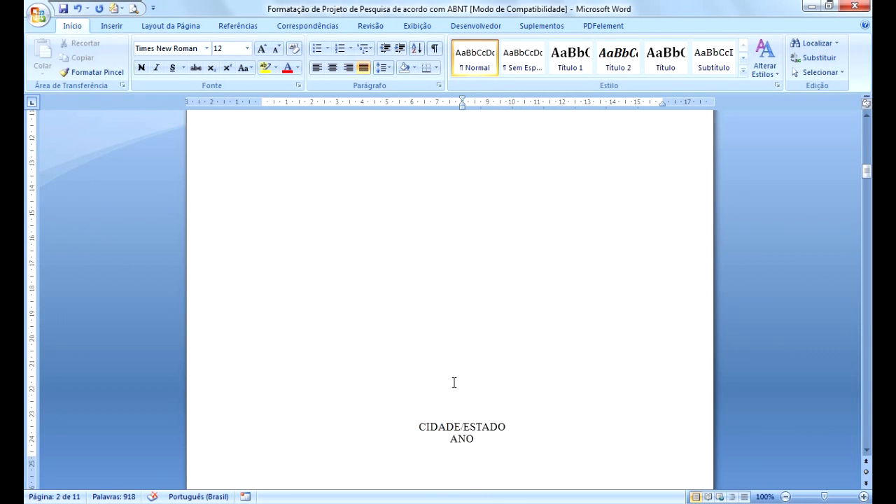
{"action": "scroll", "coordinate": [453, 382], "scroll_direction": "down", "scroll_amount": 1}
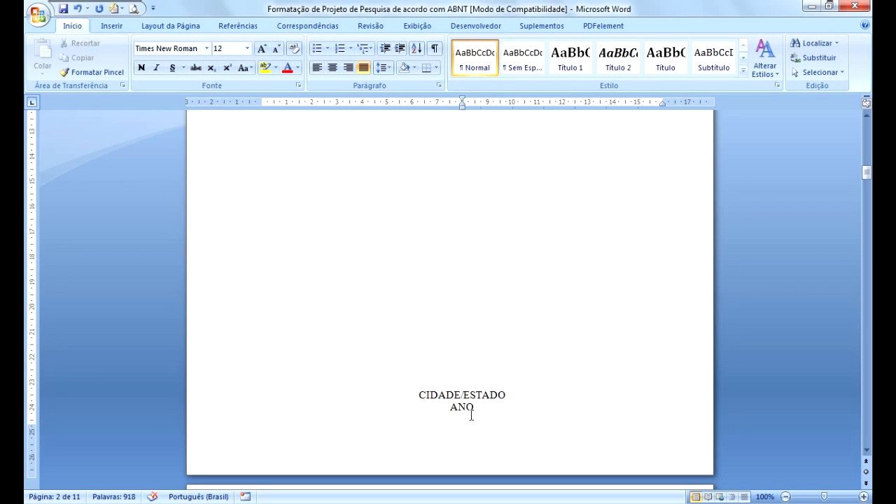
{"action": "scroll", "coordinate": [457, 429], "scroll_direction": "down", "scroll_amount": 6}
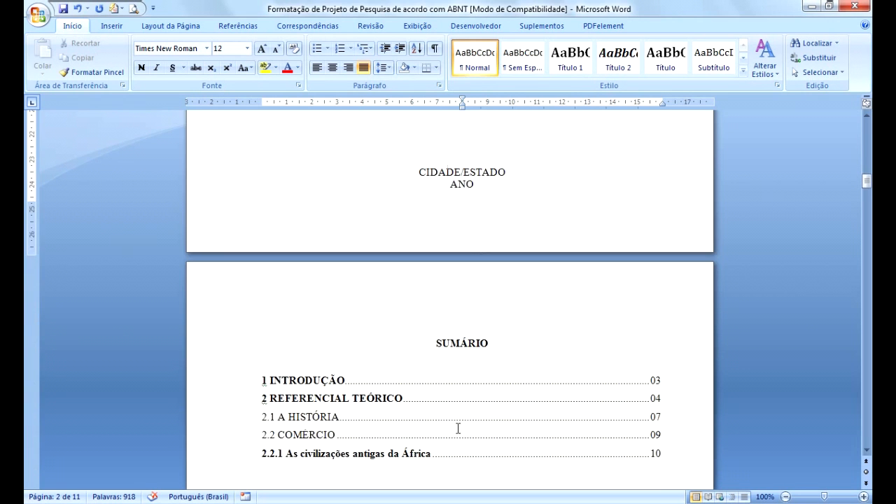
{"action": "scroll", "coordinate": [457, 428], "scroll_direction": "down", "scroll_amount": 3}
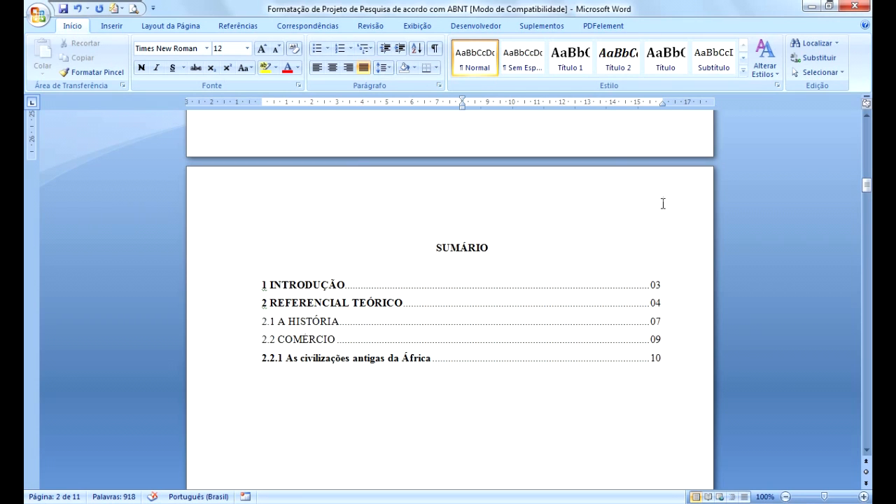
{"action": "left_click_drag", "start_coordinate": [434, 248], "coordinate": [493, 248]}
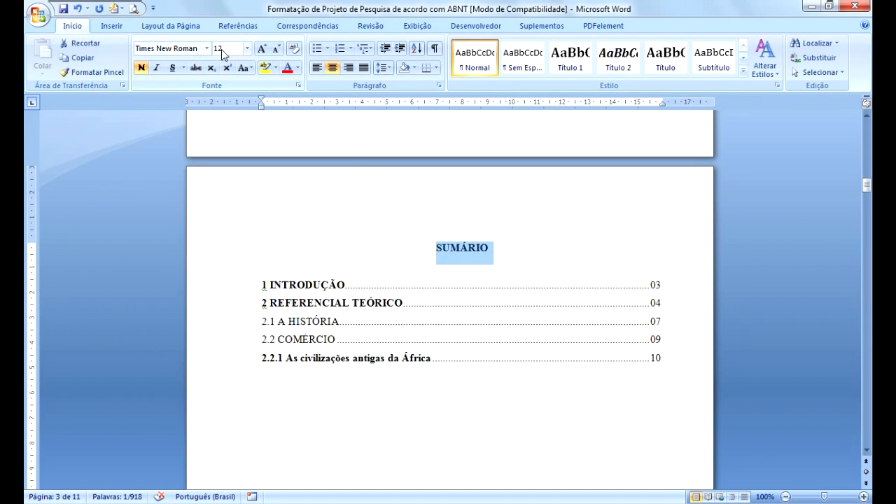
{"action": "left_click", "coordinate": [142, 68]}
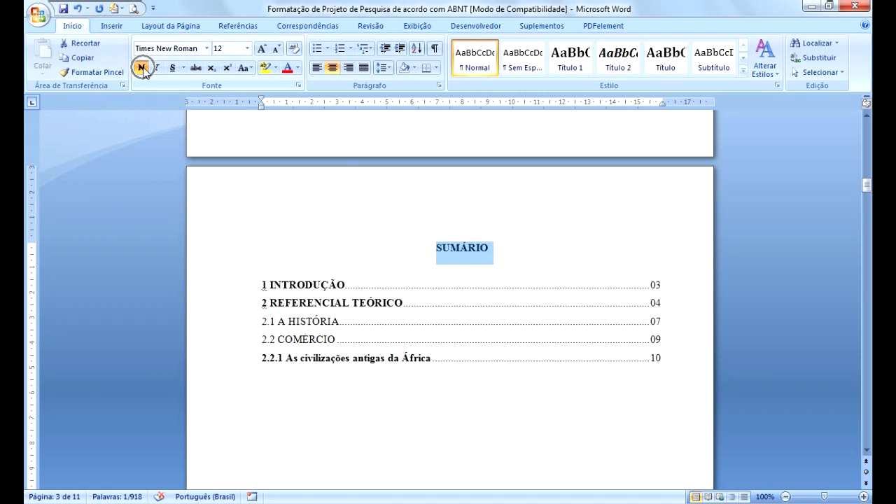
{"action": "left_click", "coordinate": [477, 251]}
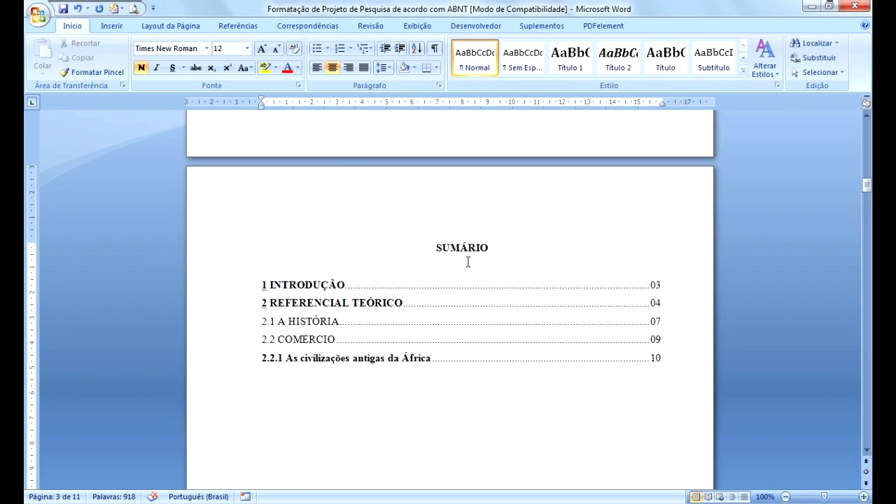
{"action": "left_click_drag", "start_coordinate": [436, 247], "coordinate": [504, 250]}
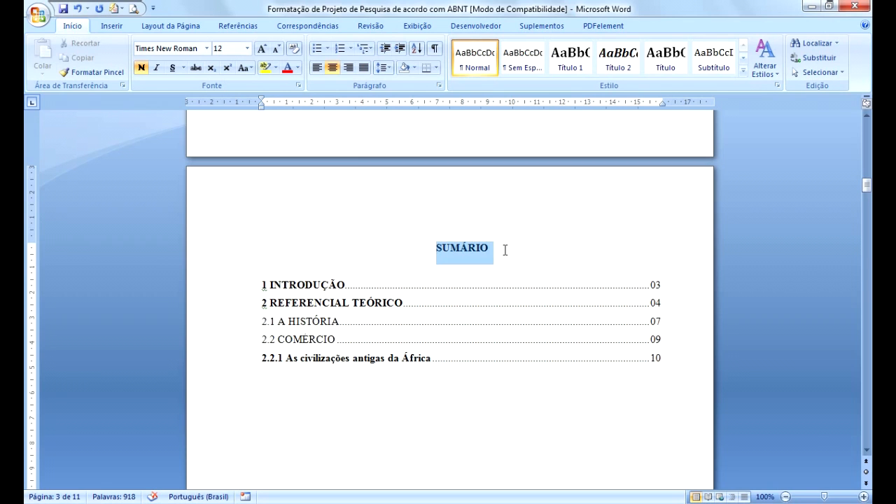
{"action": "left_click", "coordinate": [480, 263]}
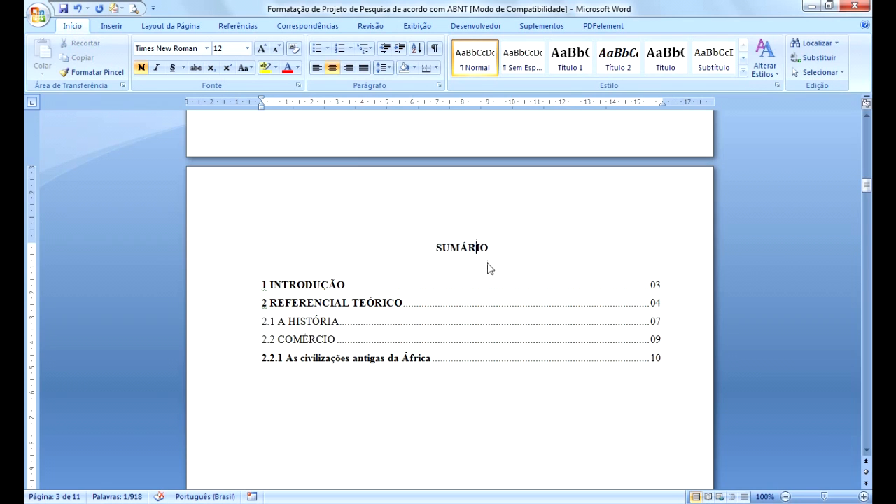
{"action": "left_click", "coordinate": [488, 248]}
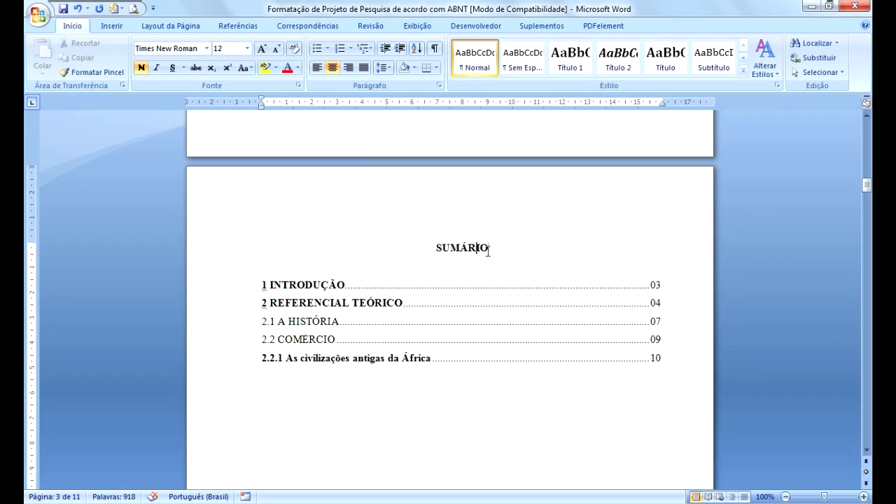
{"action": "left_click", "coordinate": [383, 67]}
{"action": "left_click", "coordinate": [389, 113]}
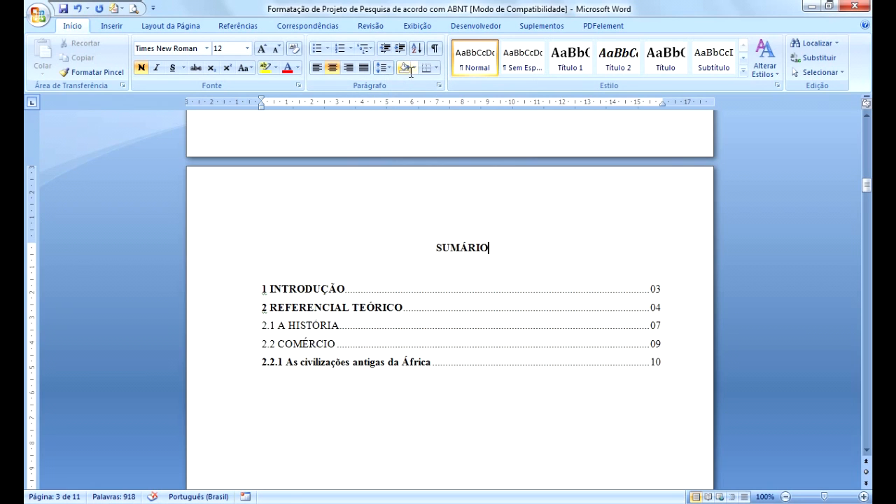
Inspect the formatting marks and the line spacing of the summary entries.
{"action": "left_click", "coordinate": [434, 47]}
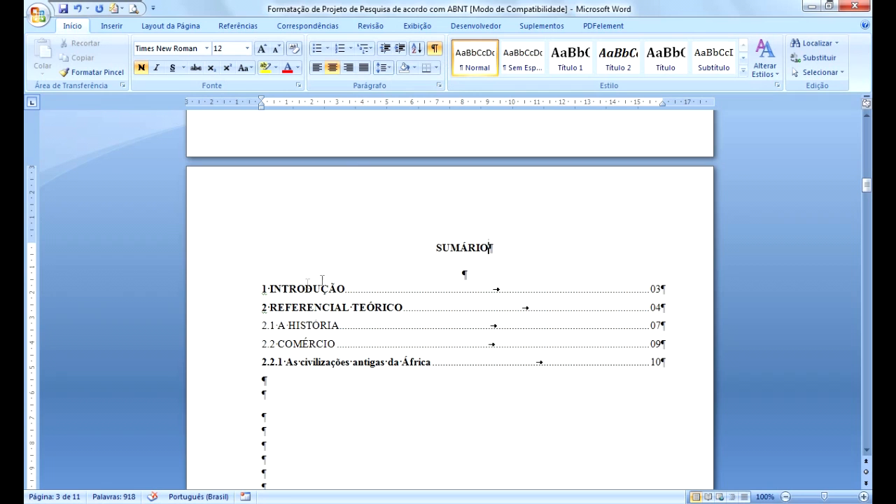
{"action": "left_click", "coordinate": [435, 48]}
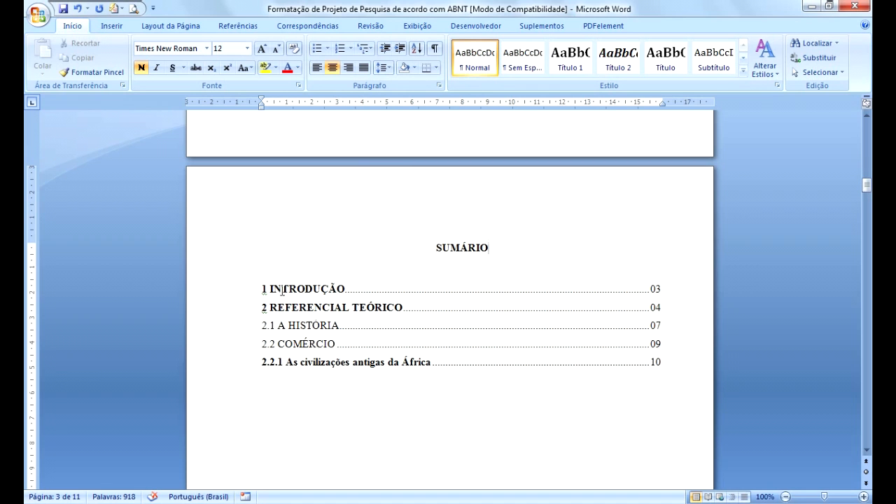
{"action": "left_click_drag", "start_coordinate": [260, 288], "coordinate": [688, 362]}
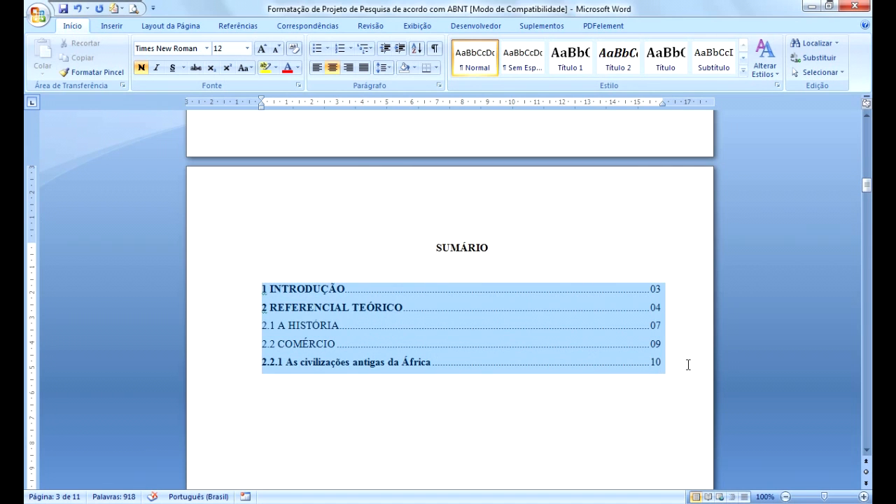
{"action": "left_click", "coordinate": [388, 67]}
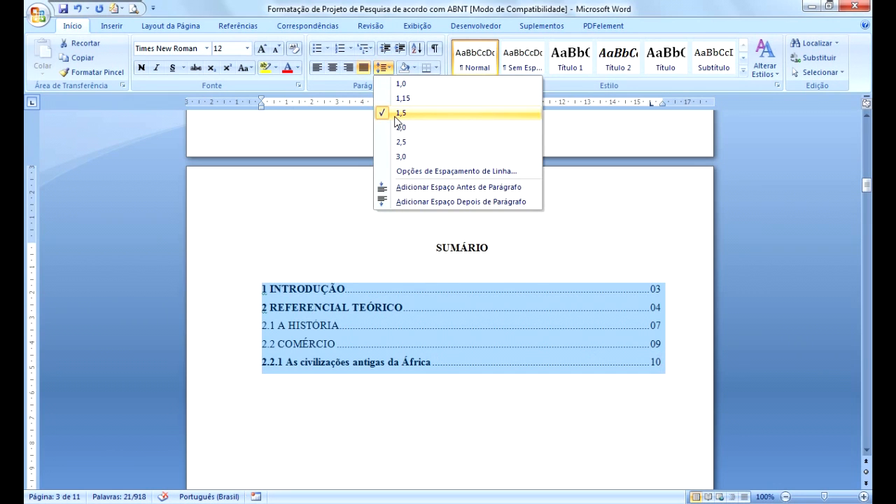
{"action": "left_click", "coordinate": [369, 281]}
{"action": "left_click", "coordinate": [368, 273]}
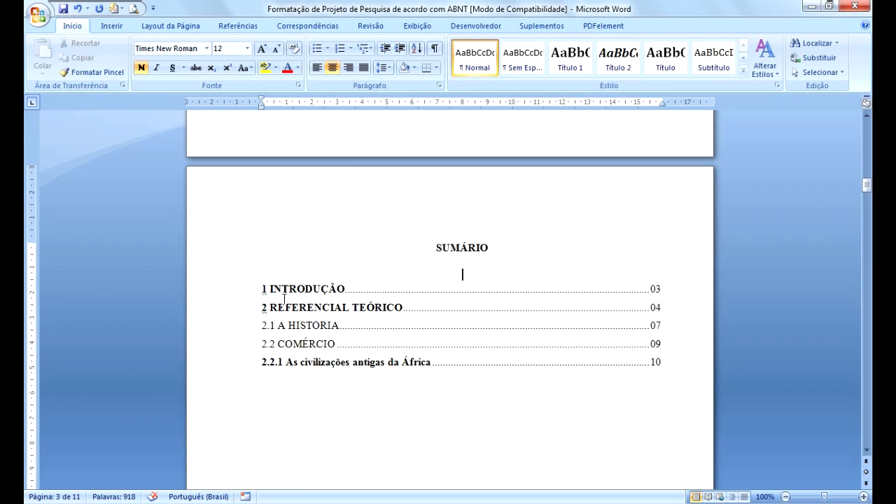
Examine the formatting of individual summary entries such as 2.1 A HISTORIA and 2 REFERENCIAL TEÓRICO.
{"action": "left_click", "coordinate": [260, 326]}
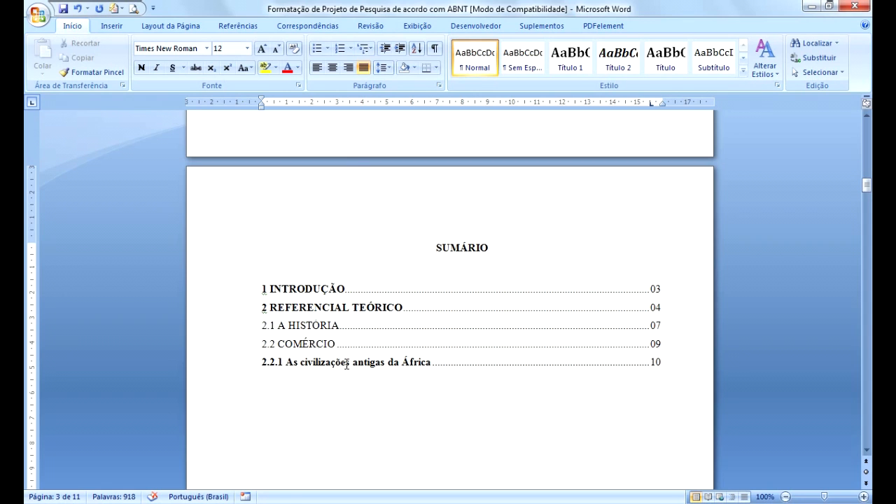
{"action": "left_click", "coordinate": [291, 362]}
{"action": "left_click_drag", "start_coordinate": [263, 326], "coordinate": [339, 326]}
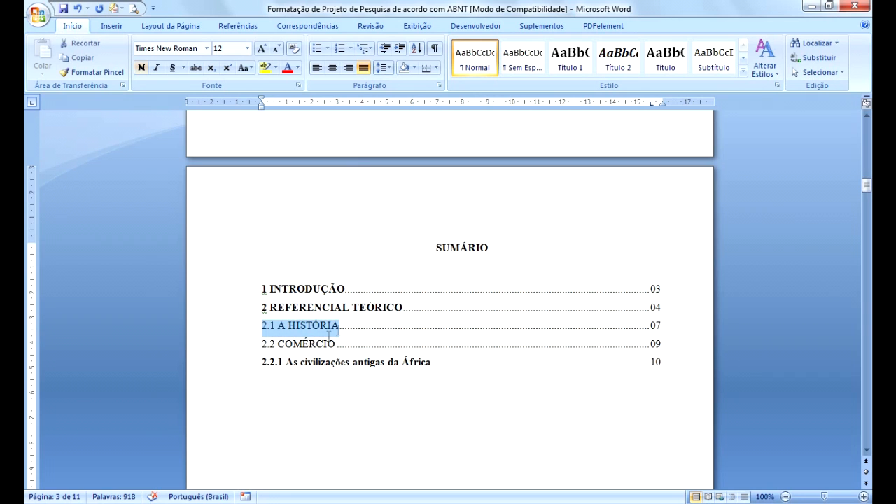
{"action": "left_click", "coordinate": [288, 312]}
{"action": "left_click_drag", "start_coordinate": [260, 309], "coordinate": [388, 311]}
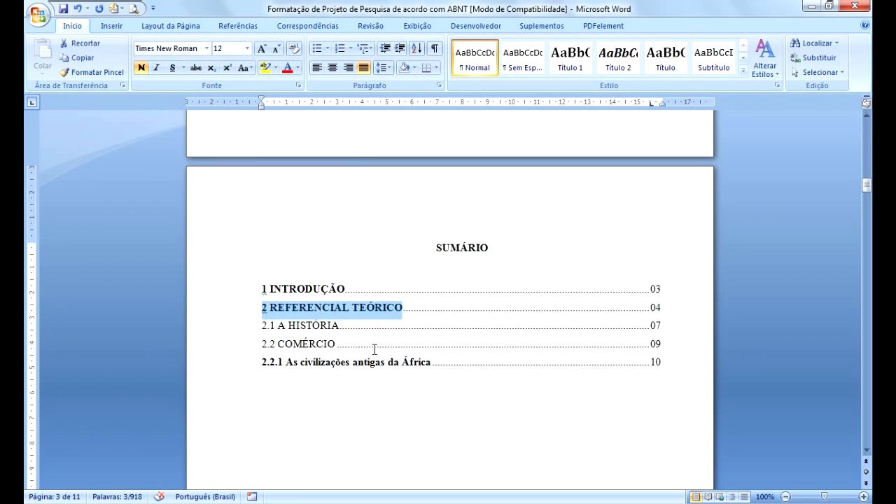
{"action": "left_click", "coordinate": [299, 302]}
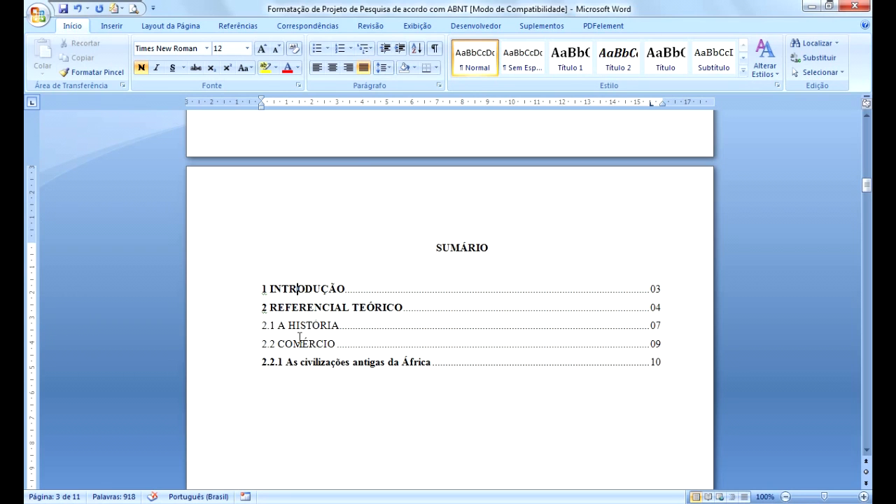
Compare the numbering and text formatting of the summary entries with the right tab stop on the ruler.
{"action": "left_click_drag", "start_coordinate": [263, 326], "coordinate": [320, 327]}
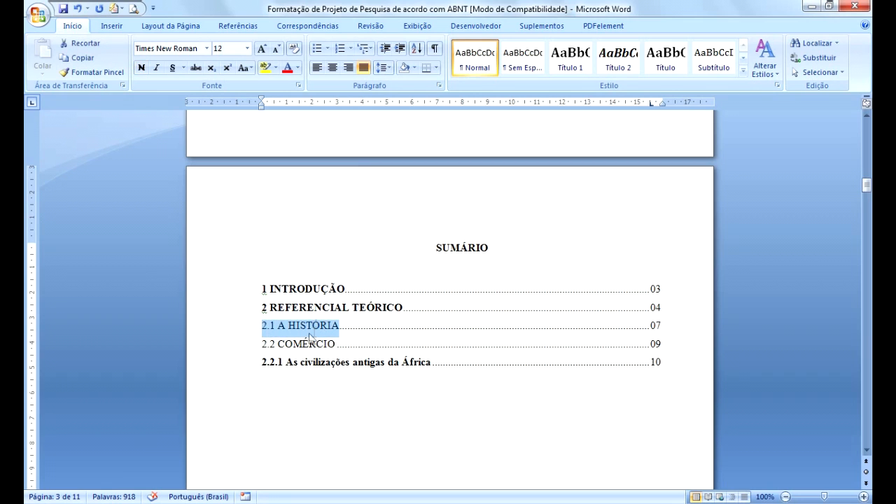
{"action": "left_click", "coordinate": [278, 308]}
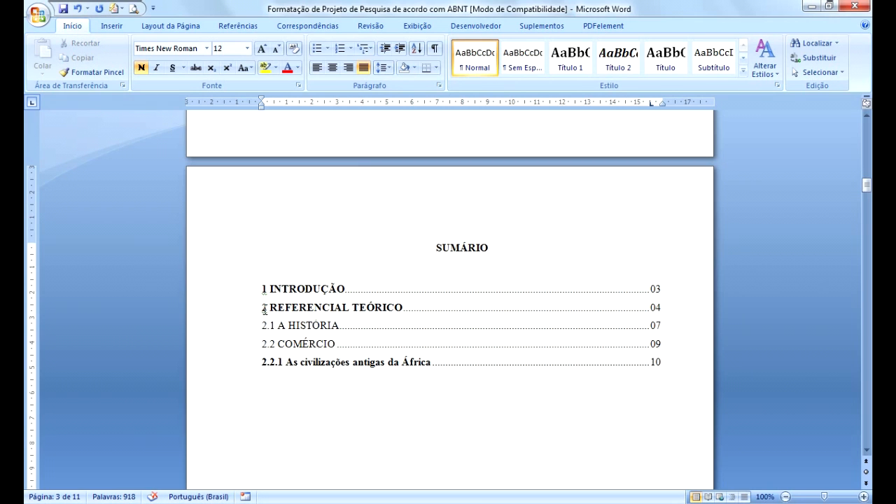
{"action": "left_click_drag", "start_coordinate": [261, 364], "coordinate": [291, 366]}
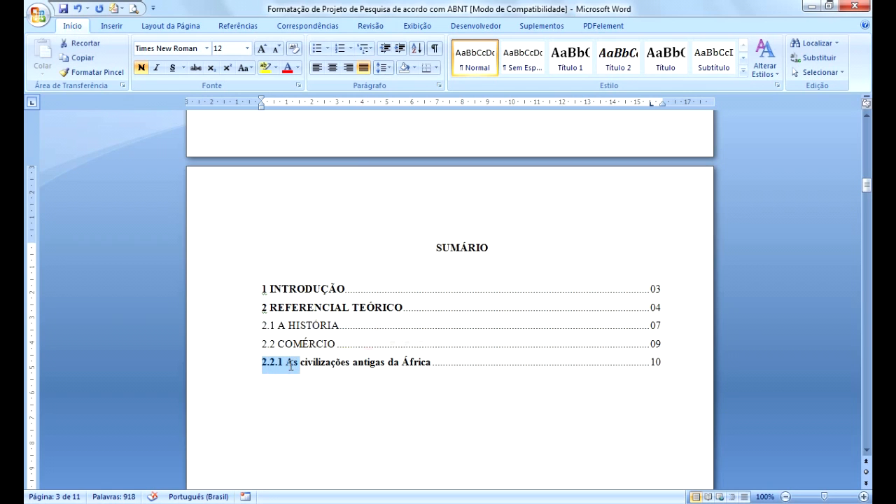
{"action": "left_click", "coordinate": [301, 330]}
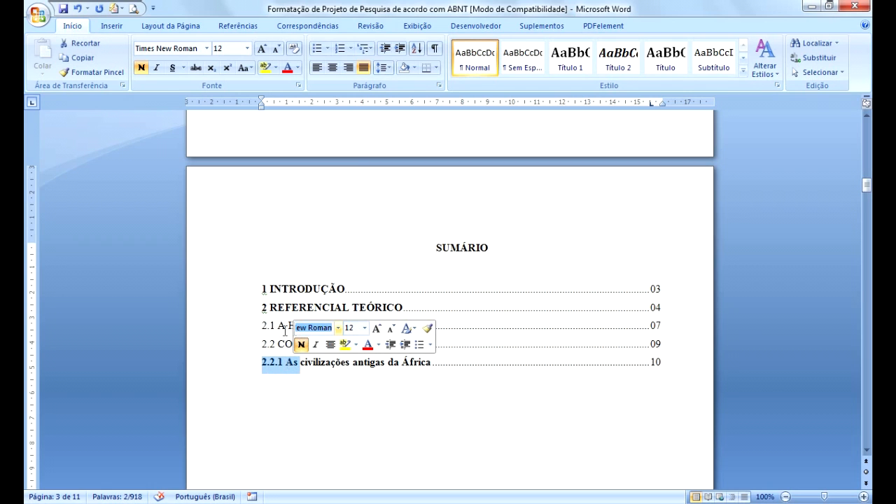
{"action": "left_click", "coordinate": [279, 325]}
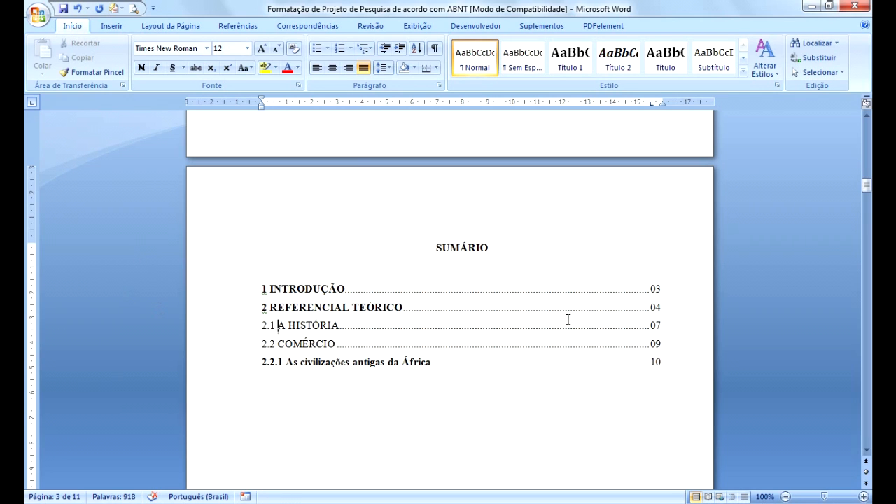
{"action": "left_click", "coordinate": [657, 290]}
{"action": "left_click", "coordinate": [662, 104]}
Scroll between the summary and the introduction page and toggle formatting marks to inspect the INTRODUÇÃO heading.
{"action": "scroll", "coordinate": [535, 336], "scroll_direction": "down", "scroll_amount": 15}
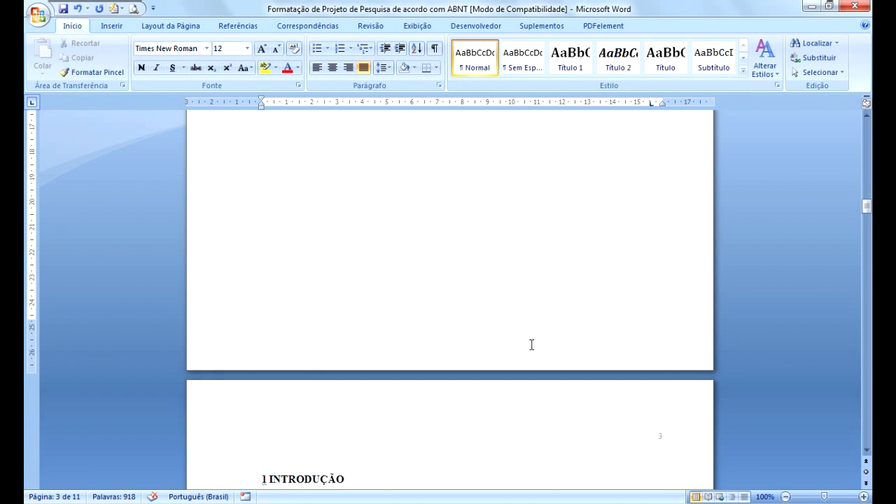
{"action": "scroll", "coordinate": [531, 344], "scroll_direction": "down", "scroll_amount": 6}
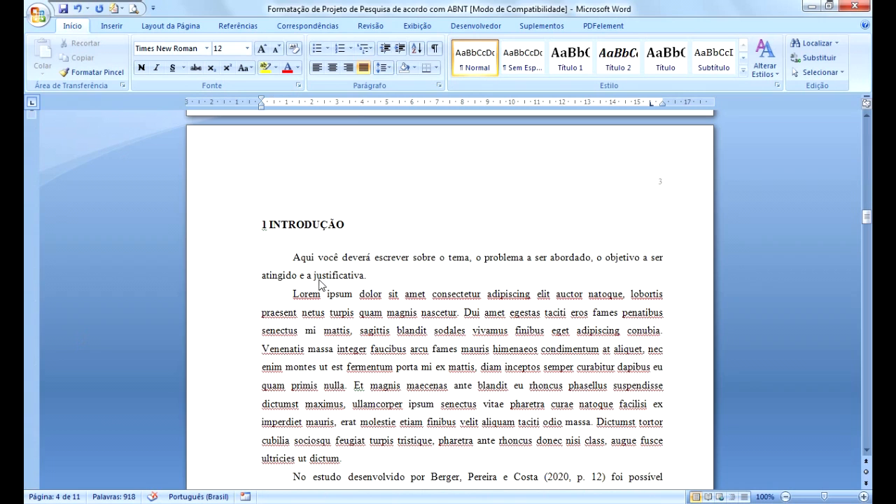
{"action": "left_click", "coordinate": [317, 276]}
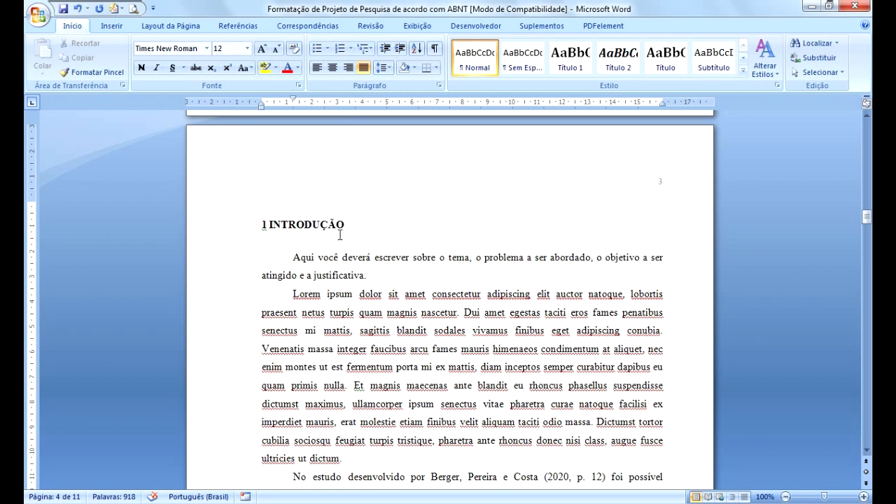
{"action": "scroll", "coordinate": [347, 242], "scroll_direction": "up", "scroll_amount": 2}
{"action": "scroll", "coordinate": [344, 240], "scroll_direction": "up", "scroll_amount": 14}
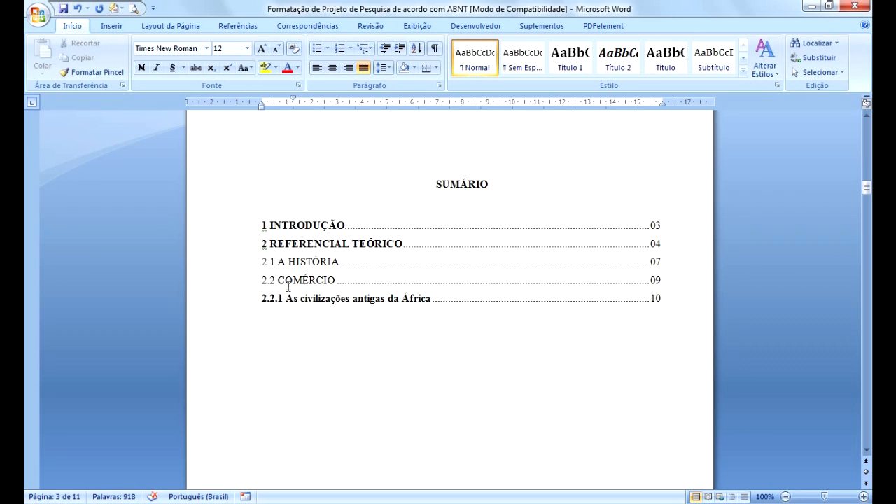
{"action": "scroll", "coordinate": [294, 308], "scroll_direction": "down", "scroll_amount": 15}
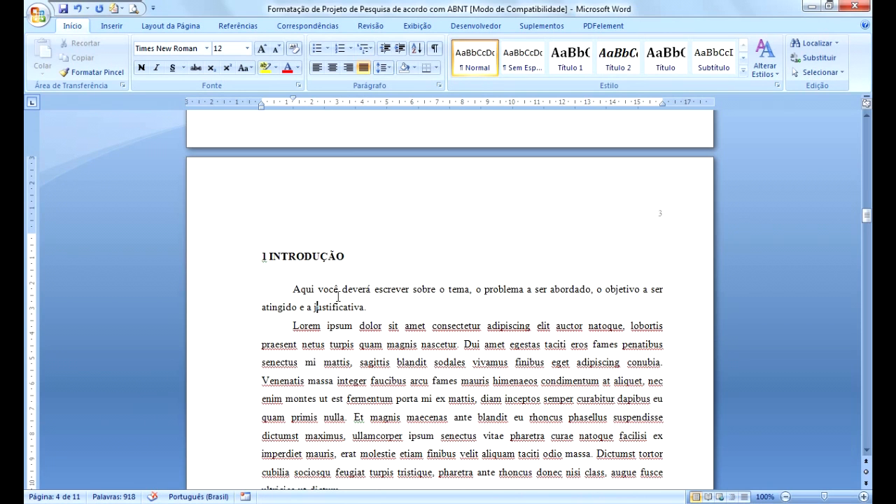
{"action": "left_click", "coordinate": [315, 273]}
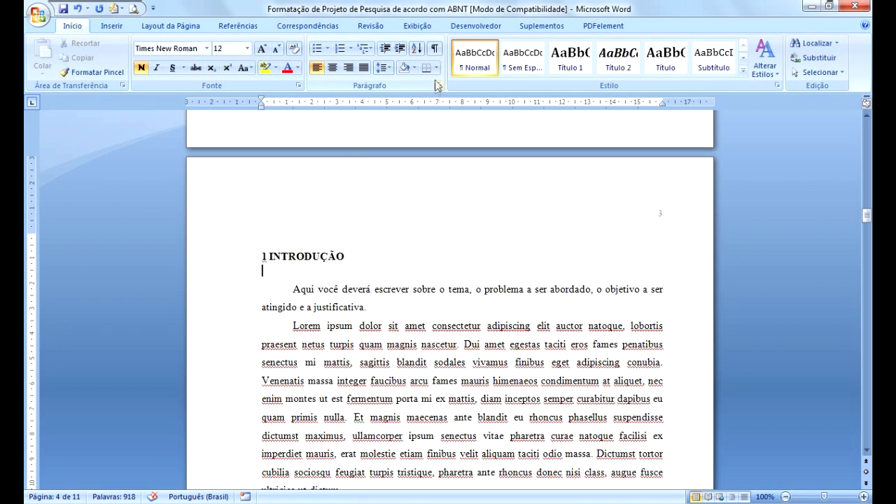
{"action": "left_click", "coordinate": [434, 48]}
{"action": "left_click", "coordinate": [269, 272]}
{"action": "left_click", "coordinate": [434, 47]}
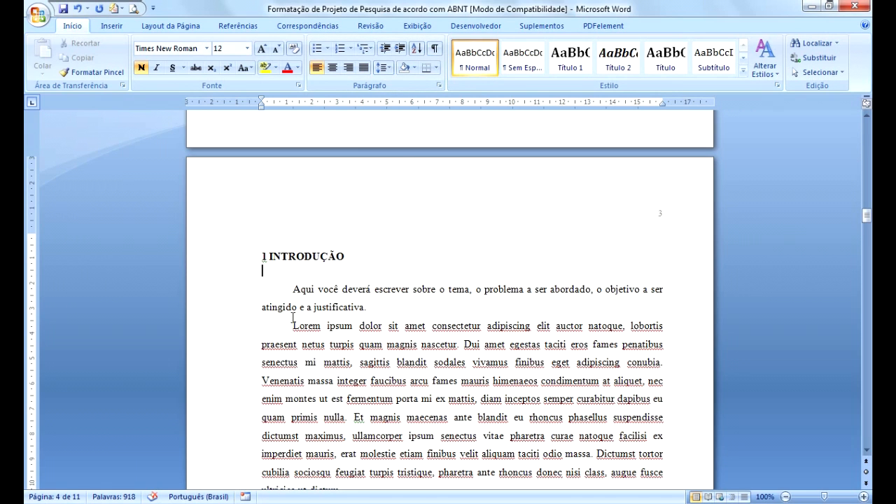
{"action": "left_click_drag", "start_coordinate": [262, 96], "coordinate": [293, 100]}
{"action": "left_click_drag", "start_coordinate": [294, 101], "coordinate": [294, 102]}
{"action": "left_click", "coordinate": [293, 289]}
{"action": "left_click", "coordinate": [662, 216]}
{"action": "left_click", "coordinate": [662, 217]}
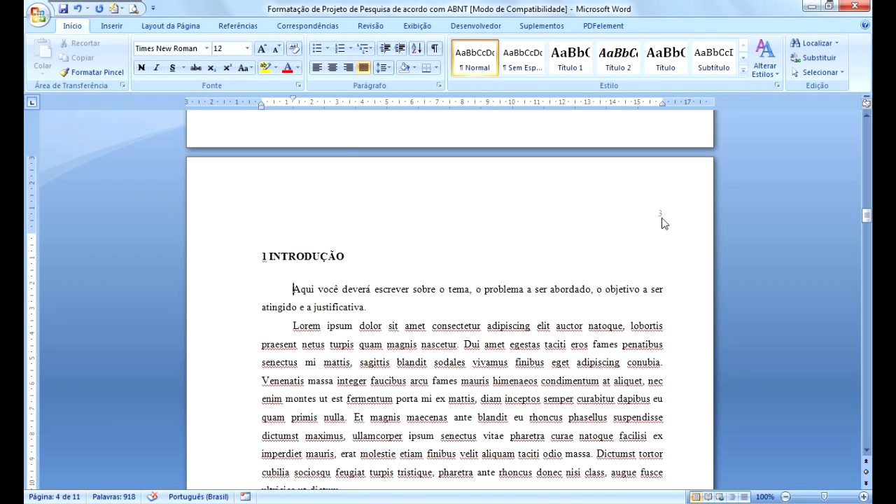
{"action": "left_click", "coordinate": [591, 292]}
{"action": "double_click", "coordinate": [662, 221]}
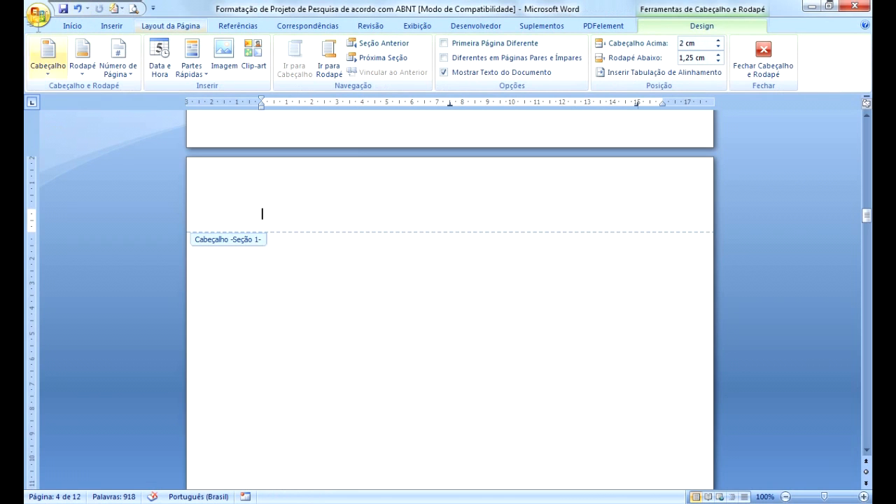
{"action": "left_click", "coordinate": [78, 10]}
{"action": "left_click", "coordinate": [79, 10]}
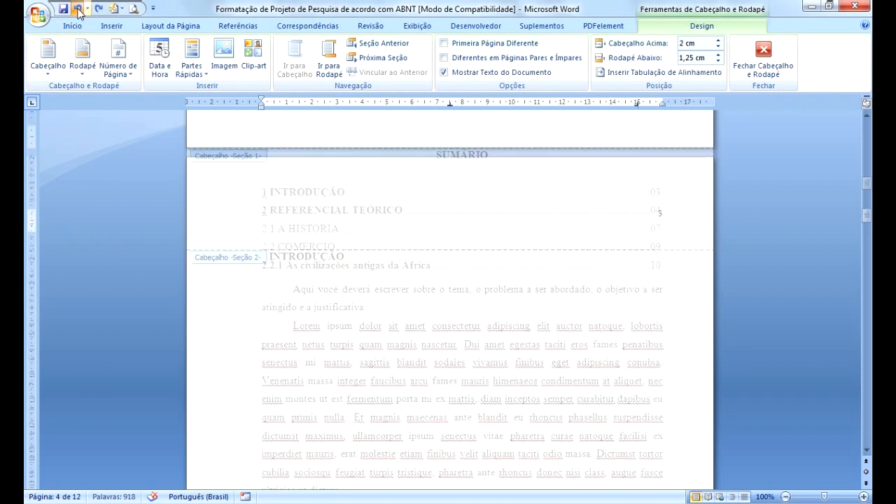
Inspect the page number in the introduction page's header and its font size, then return to the body text.
{"action": "left_click_drag", "start_coordinate": [866, 190], "coordinate": [868, 216]}
{"action": "left_click", "coordinate": [660, 205]}
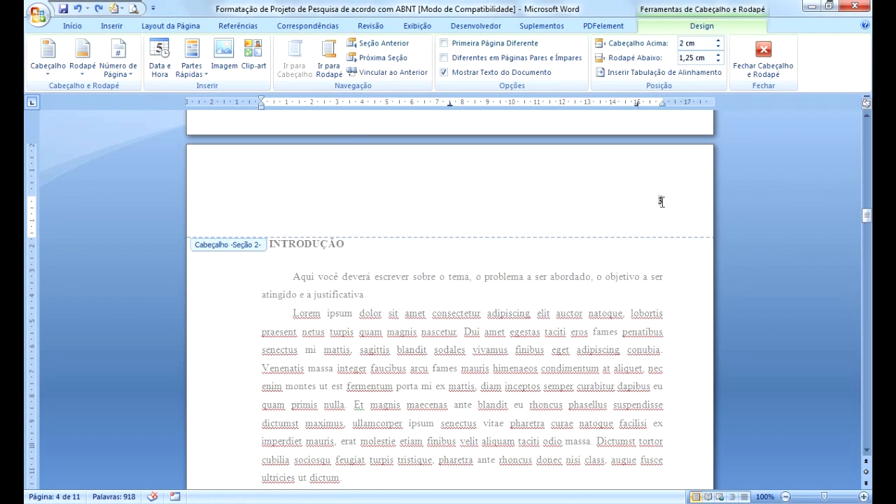
{"action": "double_click", "coordinate": [660, 200]}
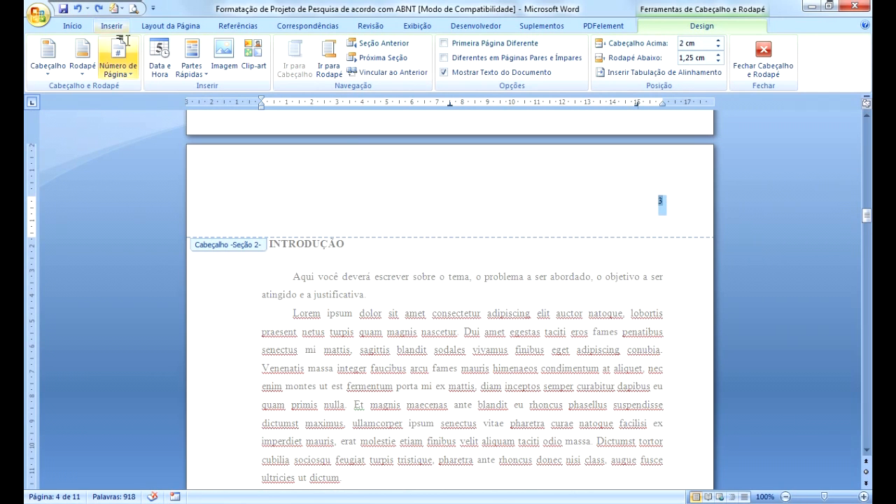
{"action": "left_click", "coordinate": [73, 27]}
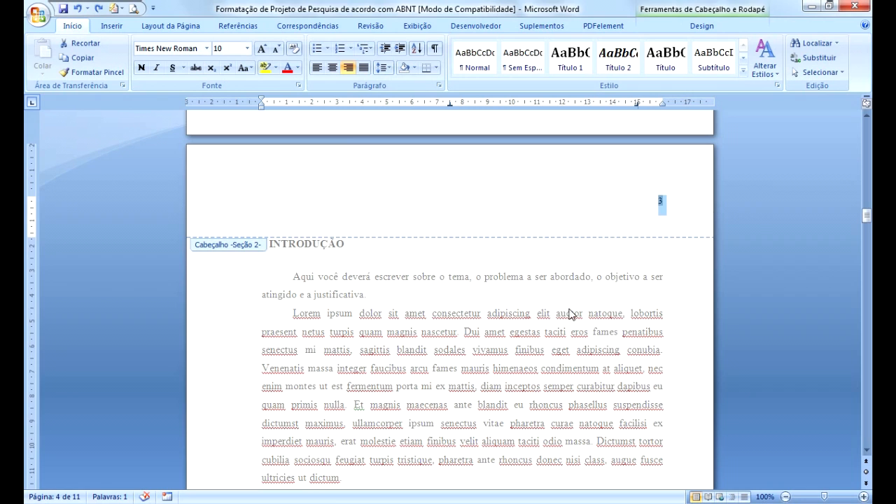
{"action": "double_click", "coordinate": [506, 276]}
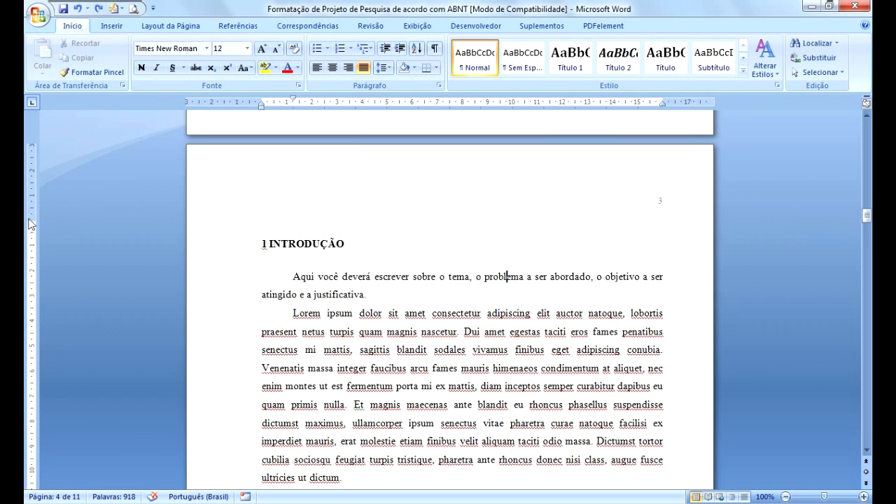
{"action": "left_click", "coordinate": [254, 250]}
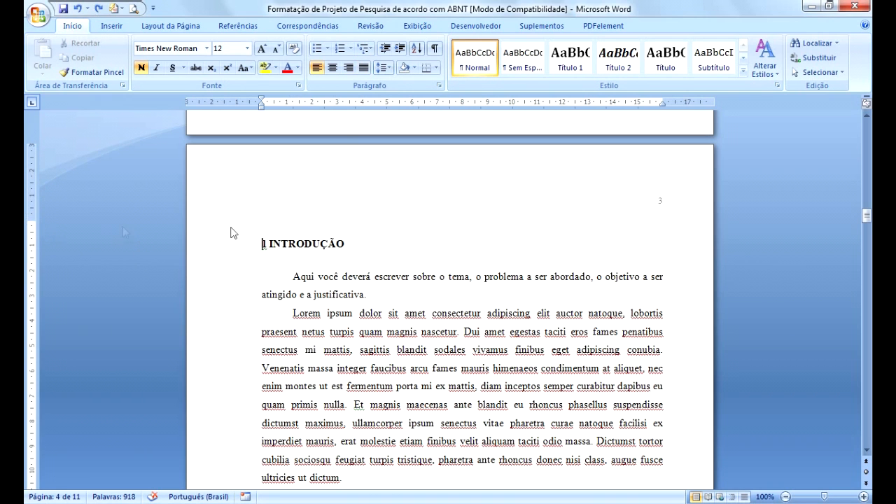
Examine the citation Berger, Pereira e Costa (2020, p. 12) in the introduction text.
{"action": "scroll", "coordinate": [353, 354], "scroll_direction": "down", "scroll_amount": 2}
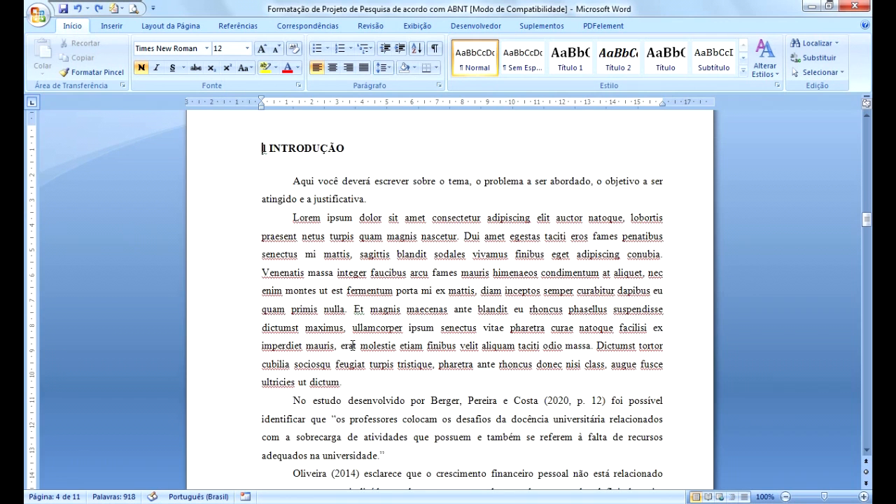
{"action": "scroll", "coordinate": [353, 344], "scroll_direction": "down", "scroll_amount": 3}
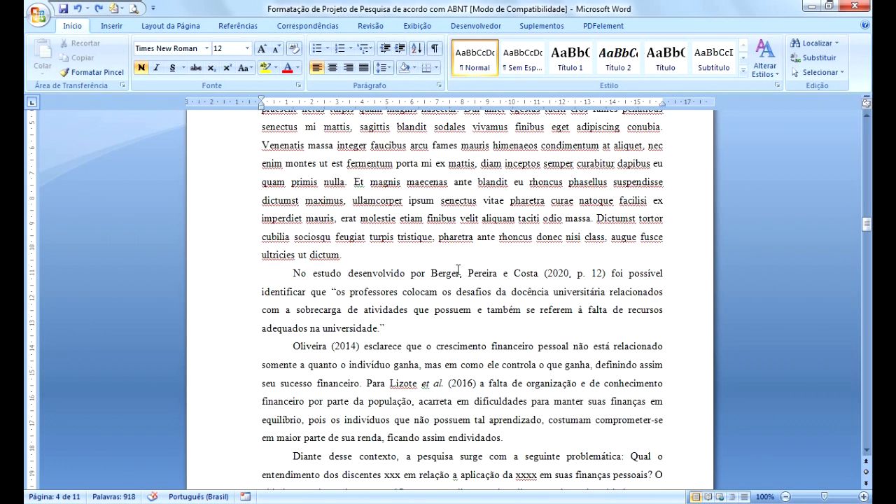
{"action": "left_click_drag", "start_coordinate": [431, 273], "coordinate": [610, 273]}
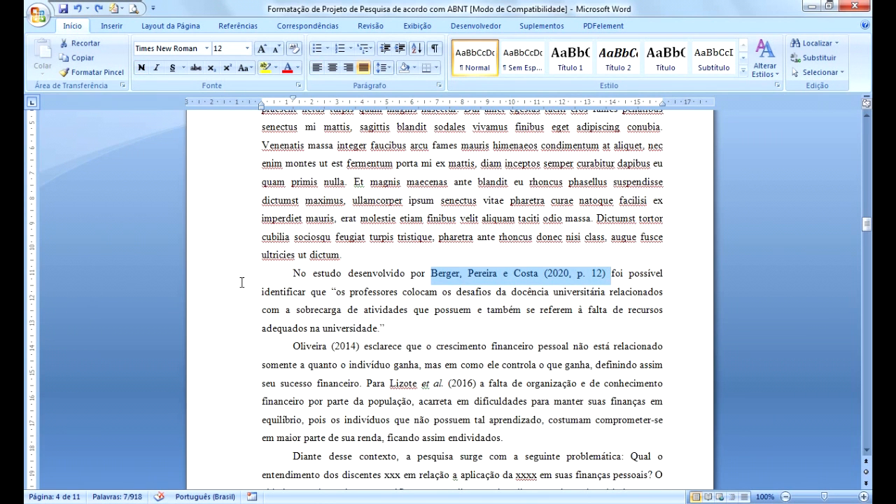
{"action": "left_click", "coordinate": [390, 329]}
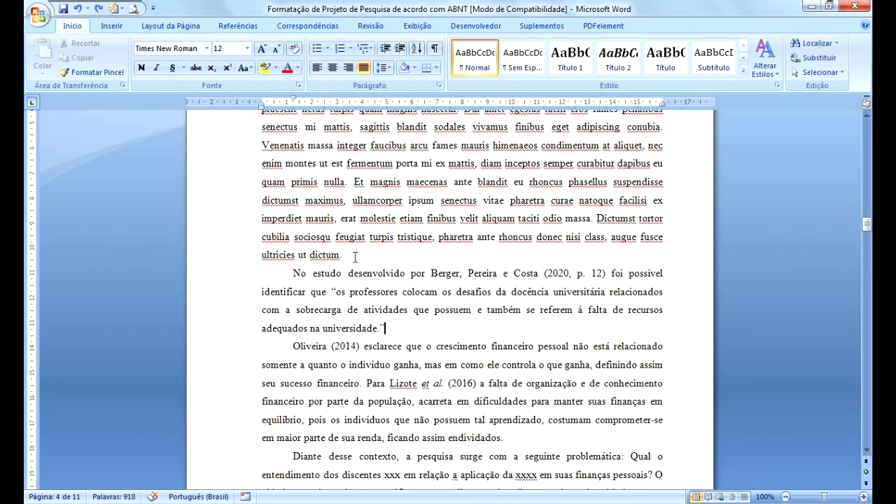
Highlight the research question beginning 'Qual o entendimento dos discentes' in yellow.
{"action": "scroll", "coordinate": [364, 371], "scroll_direction": "down", "scroll_amount": 3}
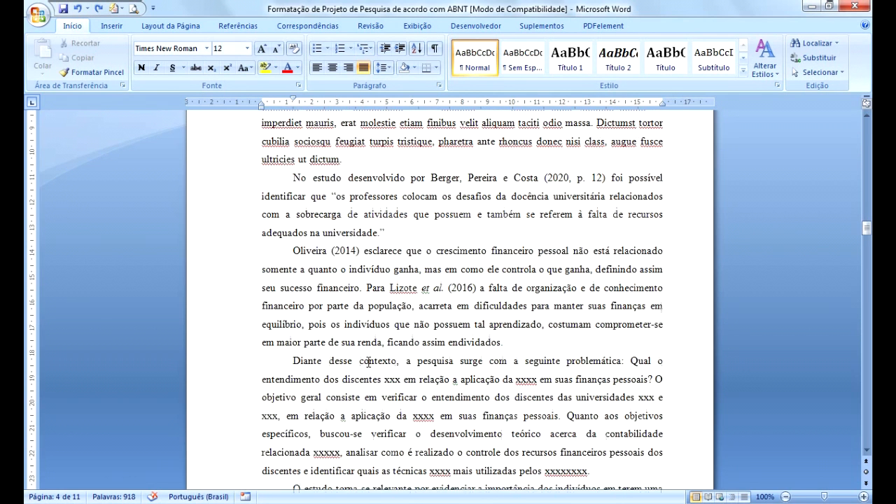
{"action": "scroll", "coordinate": [373, 353], "scroll_direction": "down", "scroll_amount": 3}
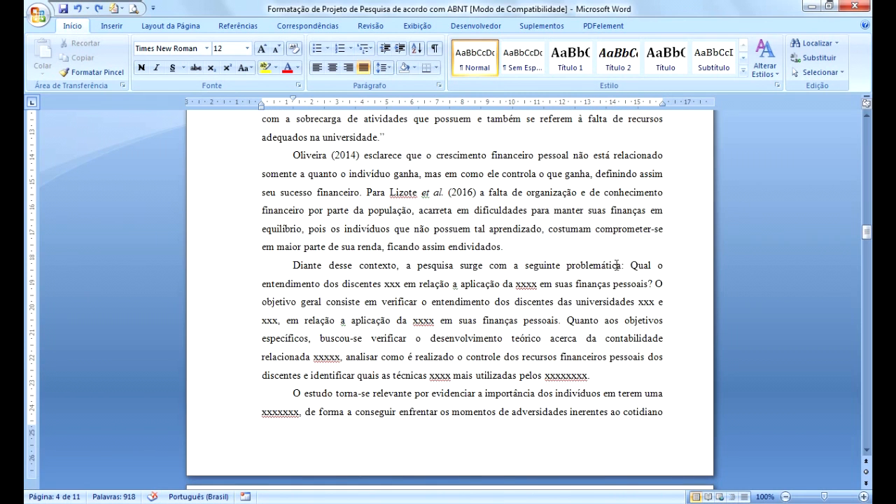
{"action": "left_click_drag", "start_coordinate": [630, 265], "coordinate": [653, 284]}
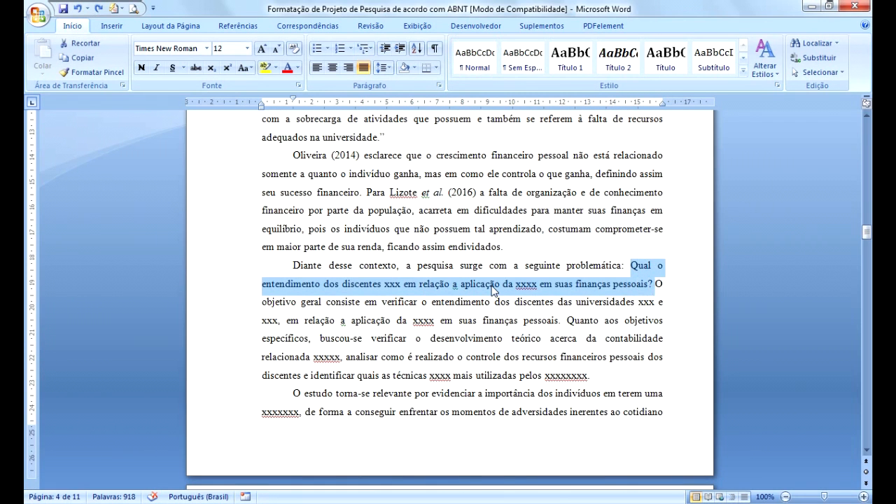
{"action": "left_click", "coordinate": [265, 68]}
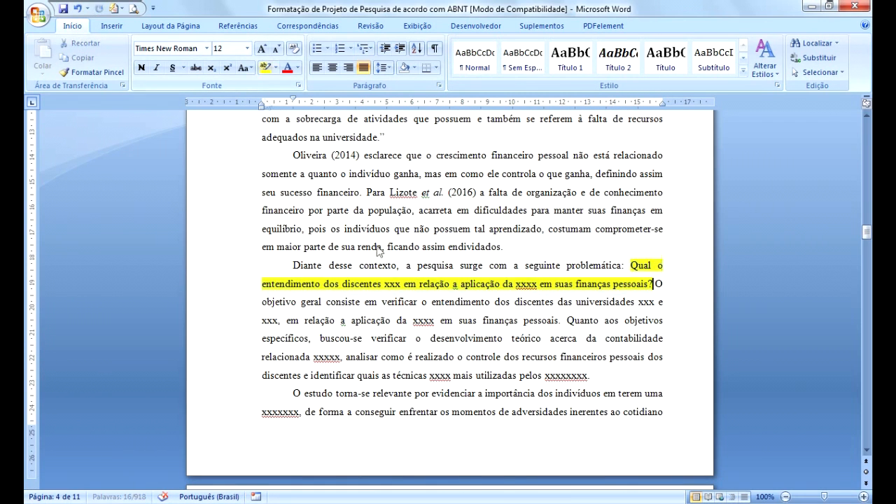
{"action": "left_click", "coordinate": [553, 289]}
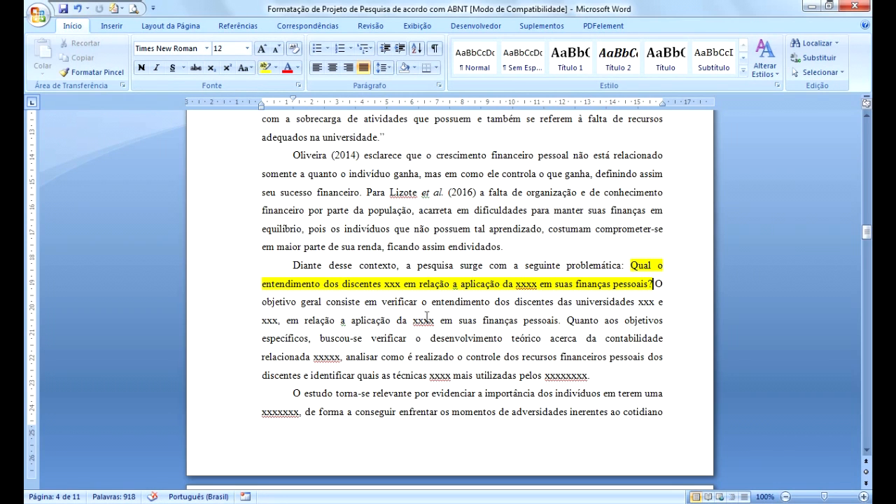
Highlight the objectives passage beginning 'O objetivo geral consiste' in pink.
{"action": "left_click_drag", "start_coordinate": [657, 284], "coordinate": [651, 378]}
{"action": "left_click", "coordinate": [275, 68]}
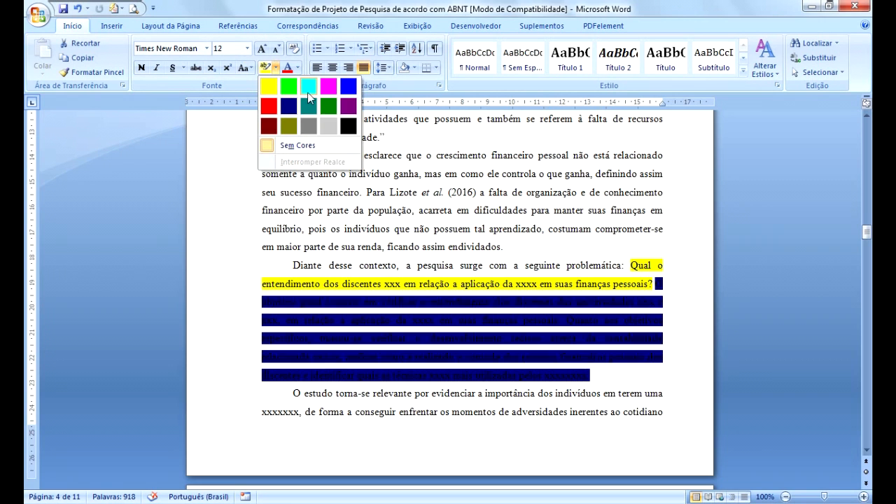
{"action": "left_click", "coordinate": [348, 85]}
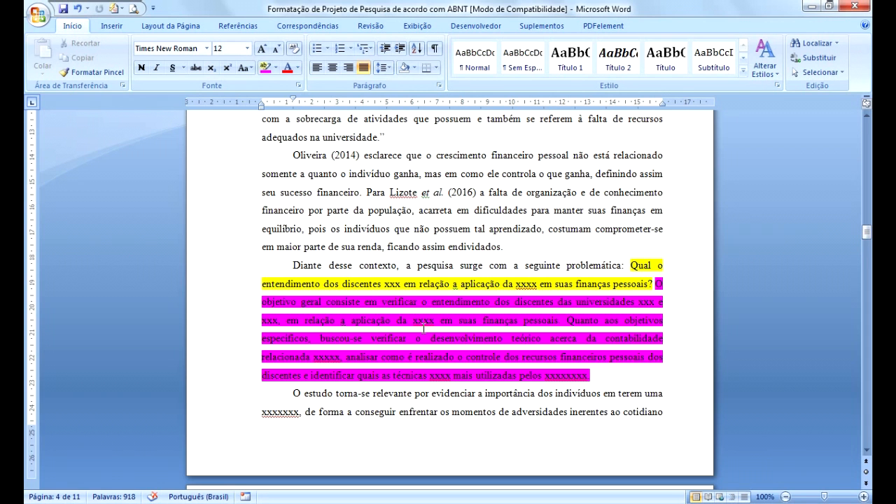
Highlight the justification paragraph beginning 'O estudo torna-se relevante', continuing onto the next page, in bright green.
{"action": "scroll", "coordinate": [420, 350], "scroll_direction": "down", "scroll_amount": 5}
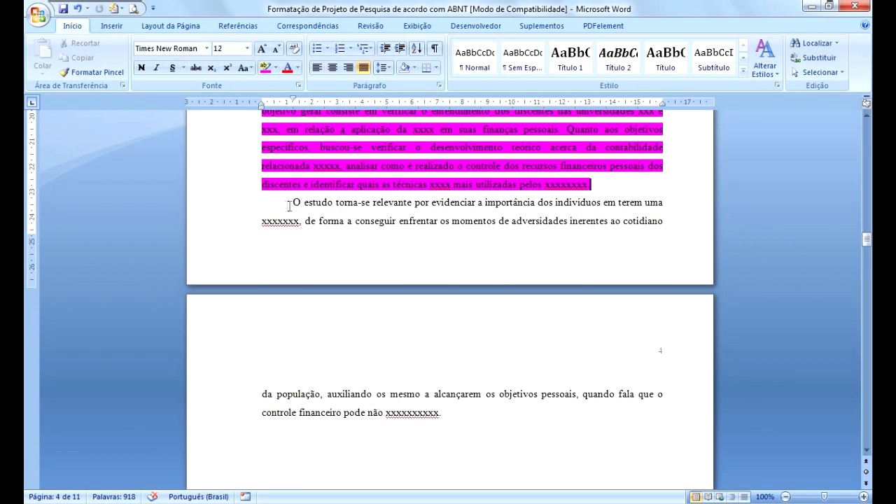
{"action": "left_click_drag", "start_coordinate": [296, 200], "coordinate": [490, 414]}
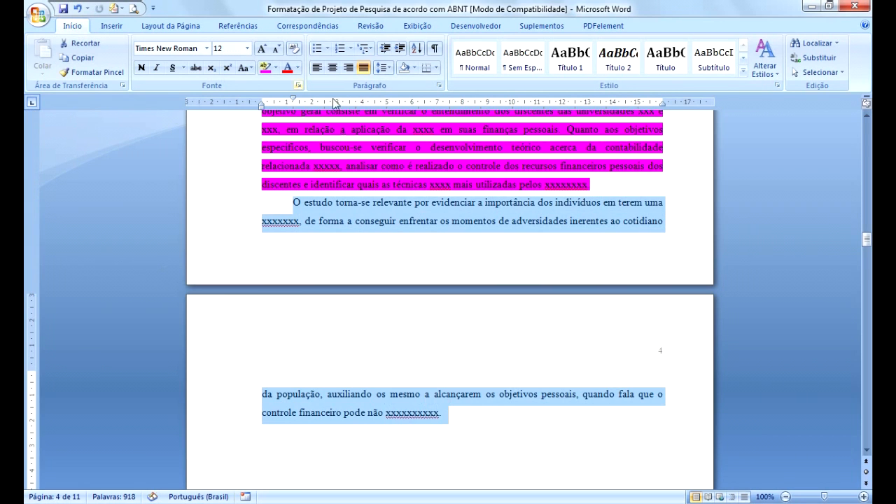
{"action": "left_click", "coordinate": [274, 68]}
{"action": "left_click", "coordinate": [286, 85]}
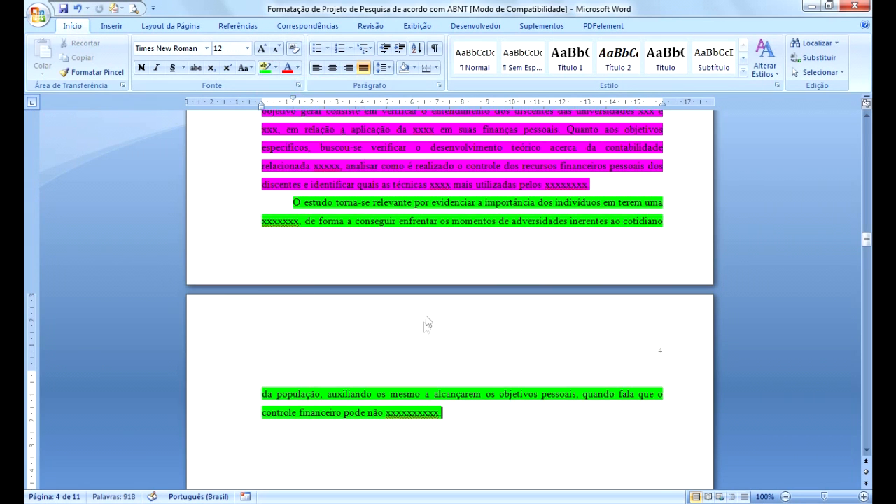
{"action": "scroll", "coordinate": [425, 321], "scroll_direction": "up", "scroll_amount": 4}
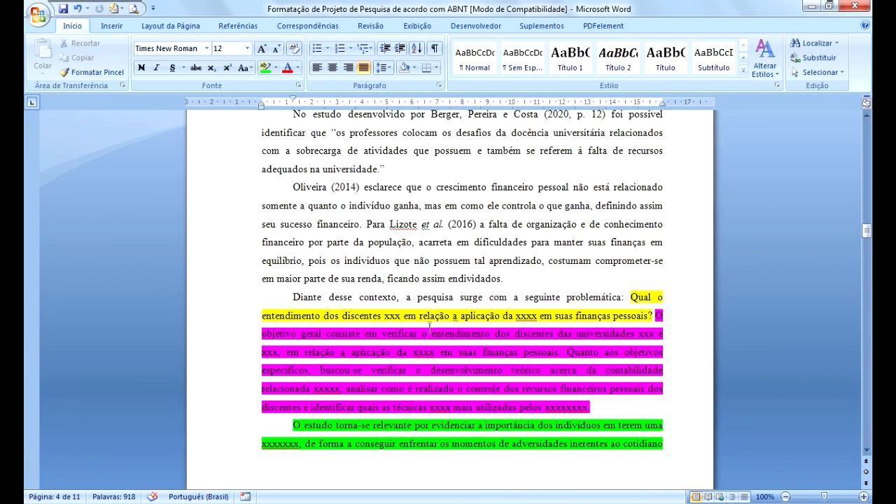
{"action": "scroll", "coordinate": [429, 325], "scroll_direction": "down", "scroll_amount": 8}
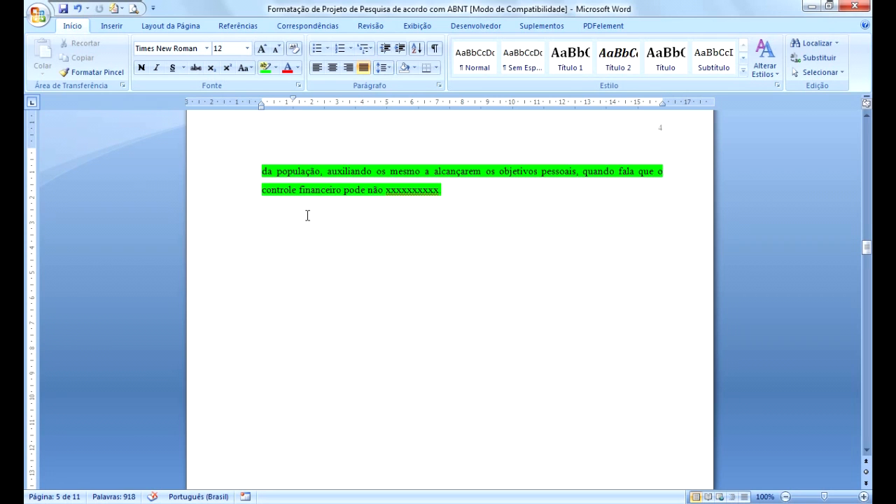
{"action": "scroll", "coordinate": [307, 216], "scroll_direction": "down", "scroll_amount": 13}
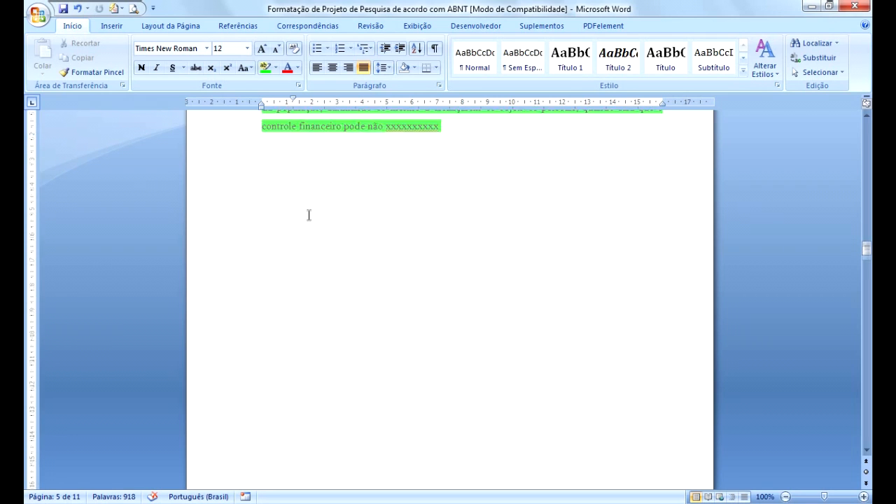
Examine the formatting of the section heading 2 REFERENCIAL TEÓRICO and the subsection heading 2.1 A PROFISSÃO DOCENTE.
{"action": "left_click", "coordinate": [307, 258]}
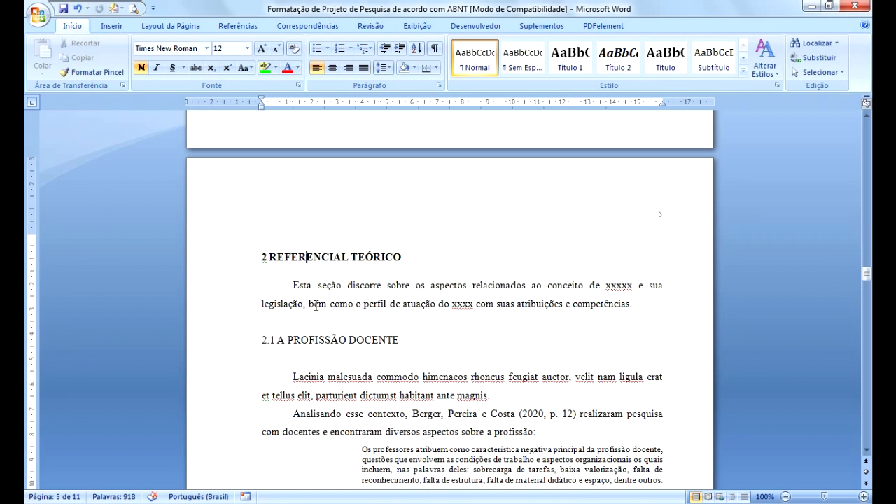
{"action": "left_click_drag", "start_coordinate": [262, 257], "coordinate": [406, 258]}
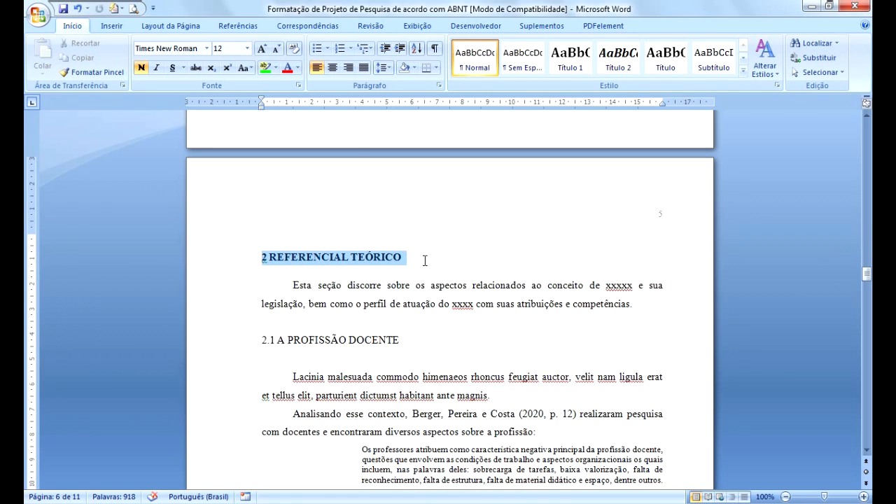
{"action": "left_click", "coordinate": [334, 257]}
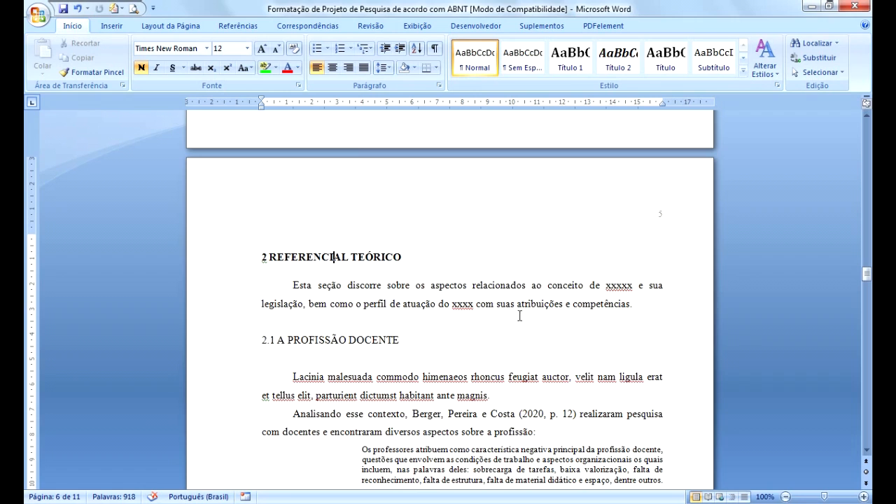
{"action": "left_click_drag", "start_coordinate": [378, 341], "coordinate": [406, 342]}
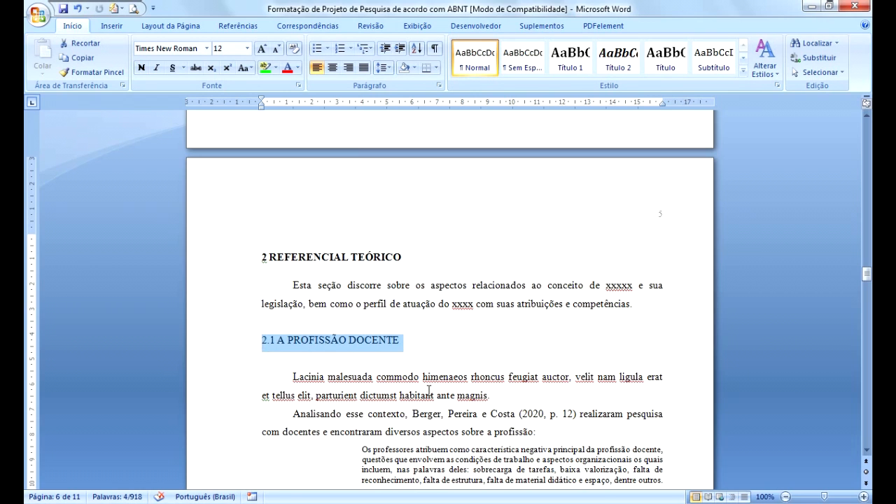
{"action": "left_click", "coordinate": [302, 350]}
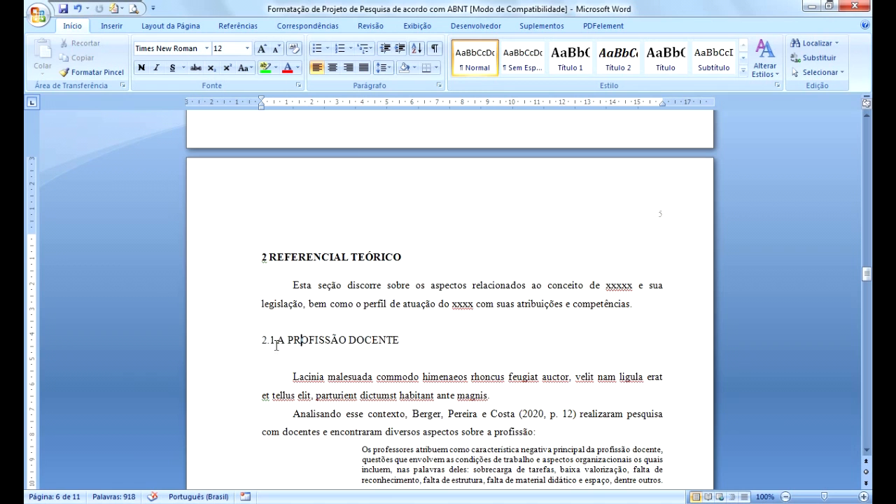
Read through the theoretical framework text and examine the subsection heading 2.2 DESAFIOS DA CORREIRA DOCENTE.
{"action": "left_click", "coordinate": [323, 396]}
{"action": "scroll", "coordinate": [326, 401], "scroll_direction": "down", "scroll_amount": 3}
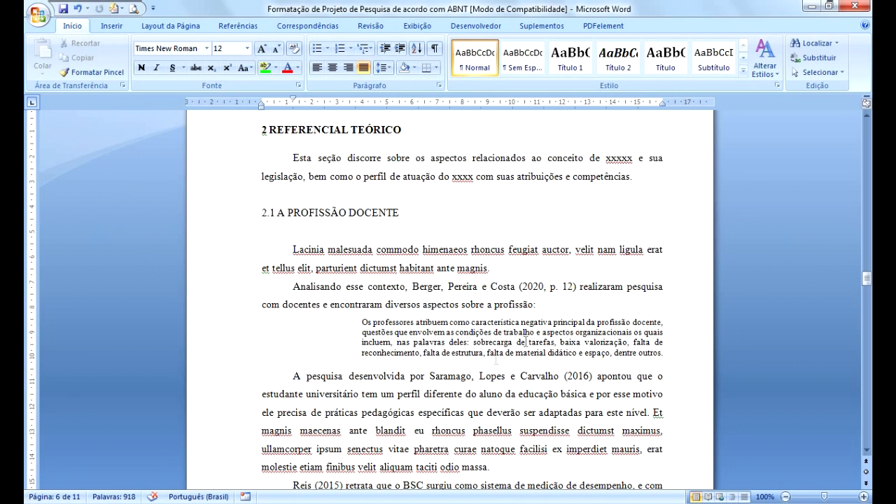
{"action": "scroll", "coordinate": [474, 321], "scroll_direction": "down", "scroll_amount": 2}
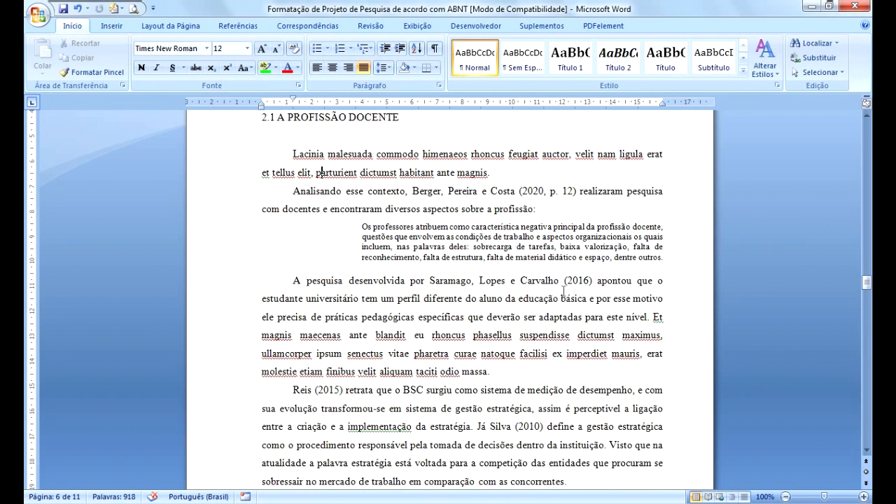
{"action": "scroll", "coordinate": [434, 330], "scroll_direction": "down", "scroll_amount": 2}
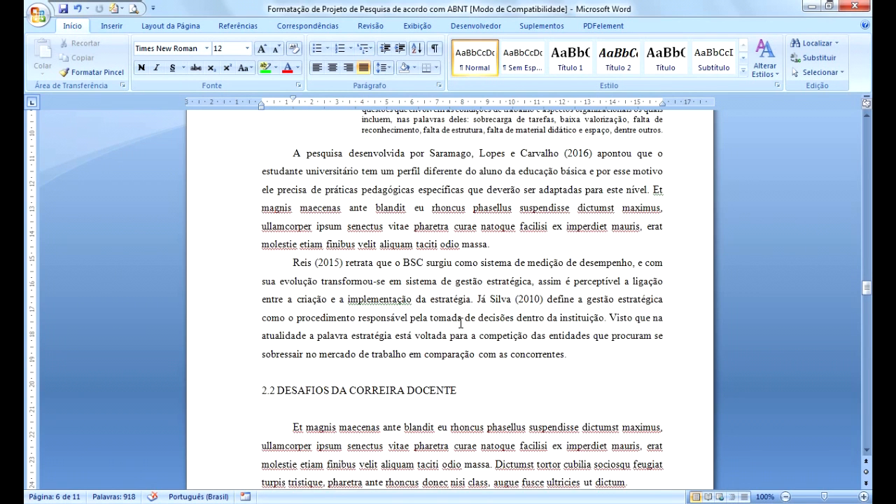
{"action": "scroll", "coordinate": [460, 324], "scroll_direction": "down", "scroll_amount": 2}
{"action": "left_click", "coordinate": [333, 304]}
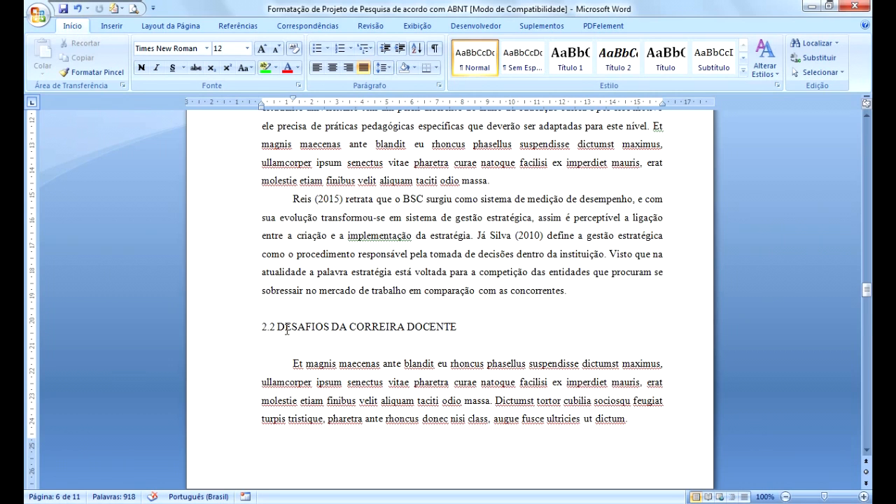
{"action": "left_click", "coordinate": [258, 331]}
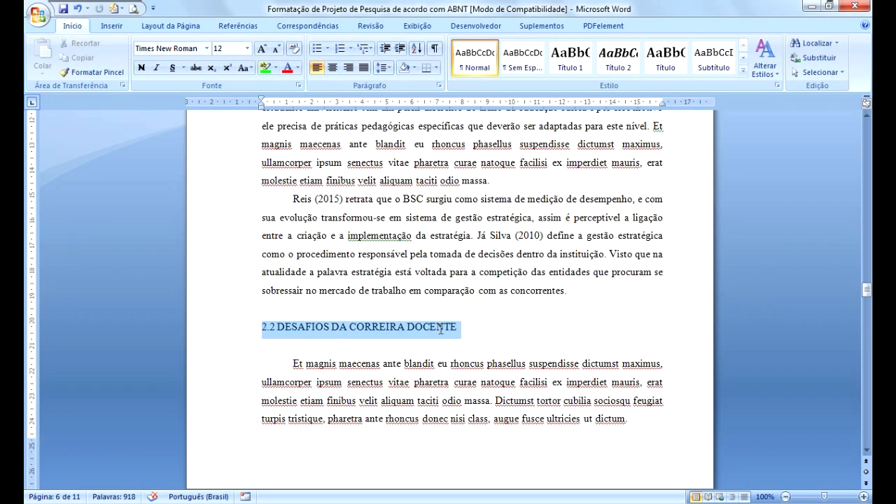
{"action": "left_click", "coordinate": [358, 349]}
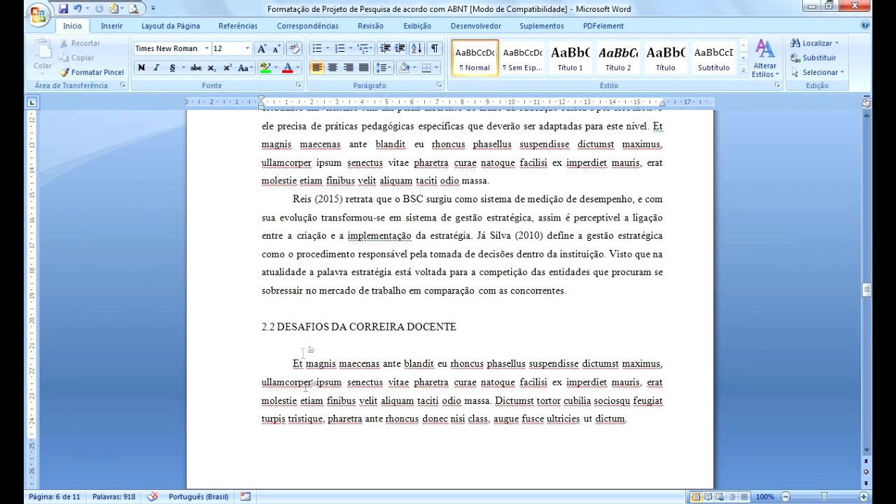
Show formatting marks to inspect the blank lines around heading 2.2, then hide them again.
{"action": "left_click", "coordinate": [303, 315]}
{"action": "left_click", "coordinate": [435, 48]}
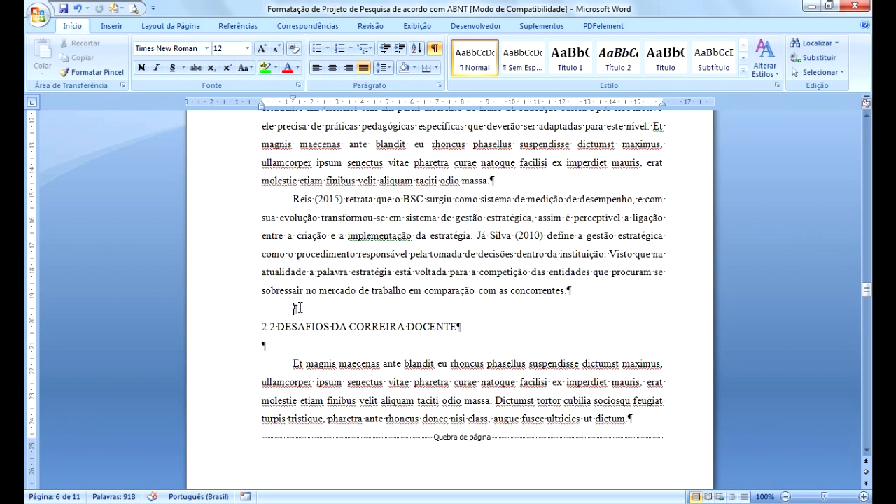
{"action": "left_click", "coordinate": [294, 330]}
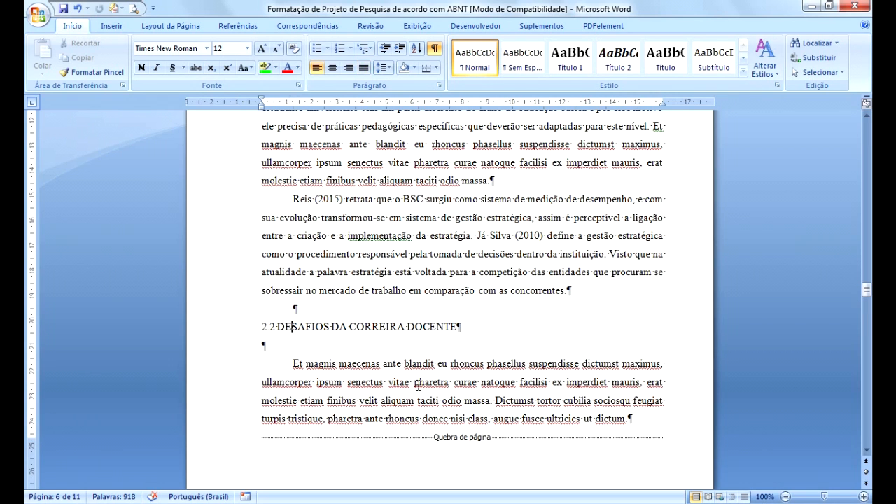
{"action": "left_click", "coordinate": [460, 328]}
{"action": "left_click", "coordinate": [295, 350]}
{"action": "left_click", "coordinate": [326, 365]}
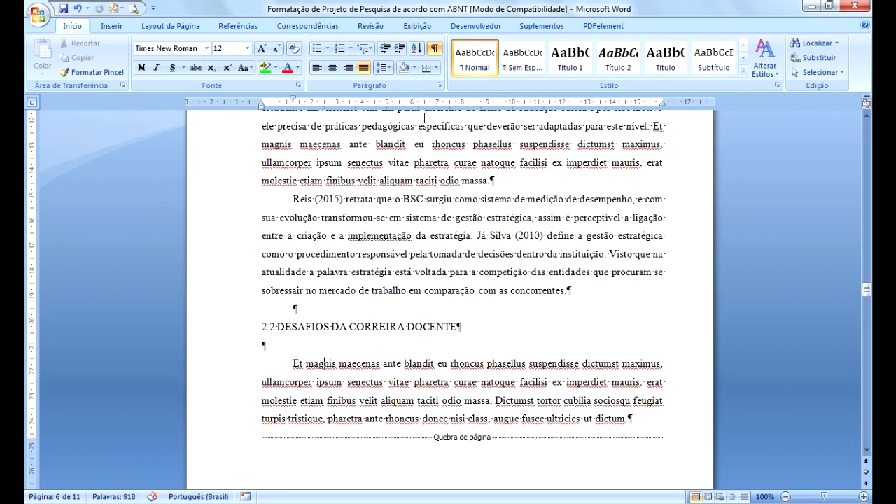
{"action": "left_click", "coordinate": [435, 47]}
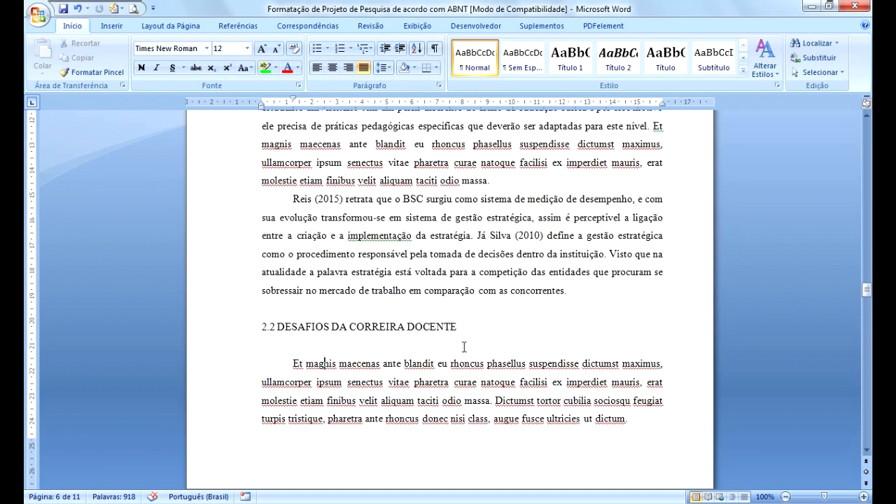
Examine the 3 METODOLOGIA section items and the 4 CRONOGRAMA section.
{"action": "scroll", "coordinate": [463, 343], "scroll_direction": "down", "scroll_amount": 2}
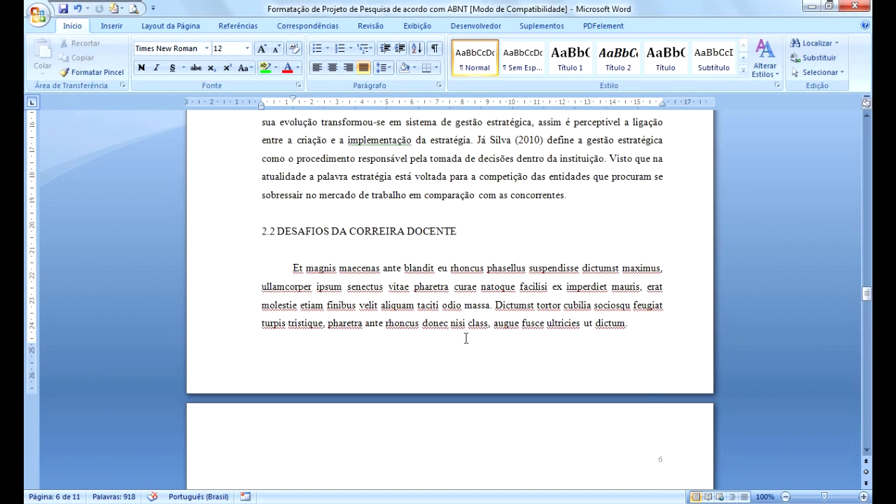
{"action": "scroll", "coordinate": [465, 342], "scroll_direction": "down", "scroll_amount": 2}
{"action": "scroll", "coordinate": [468, 343], "scroll_direction": "down", "scroll_amount": 3}
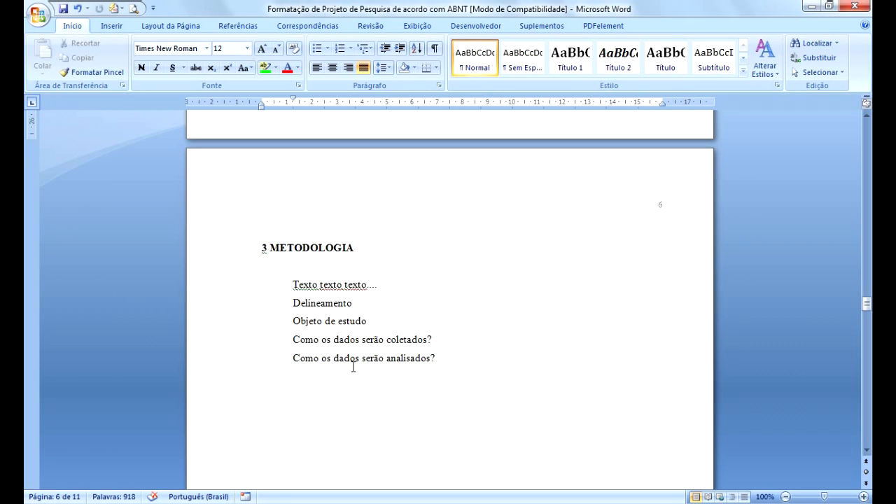
{"action": "left_click_drag", "start_coordinate": [287, 321], "coordinate": [364, 336]}
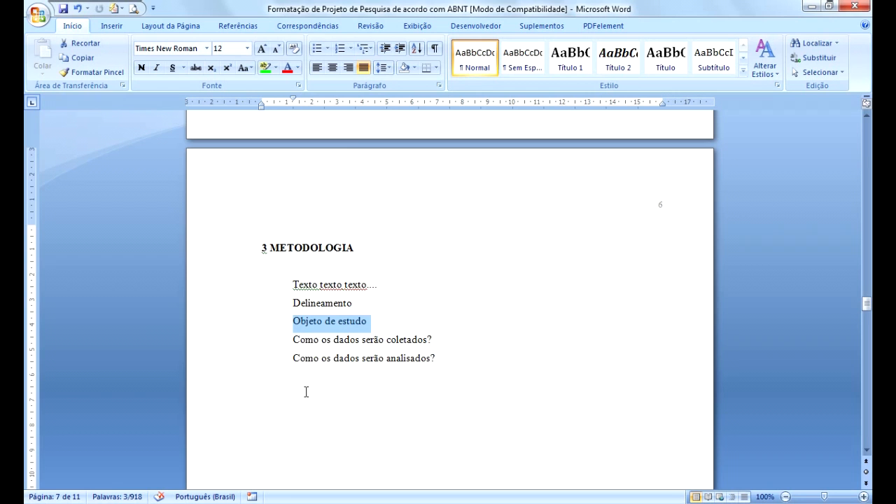
{"action": "scroll", "coordinate": [310, 371], "scroll_direction": "down", "scroll_amount": 8}
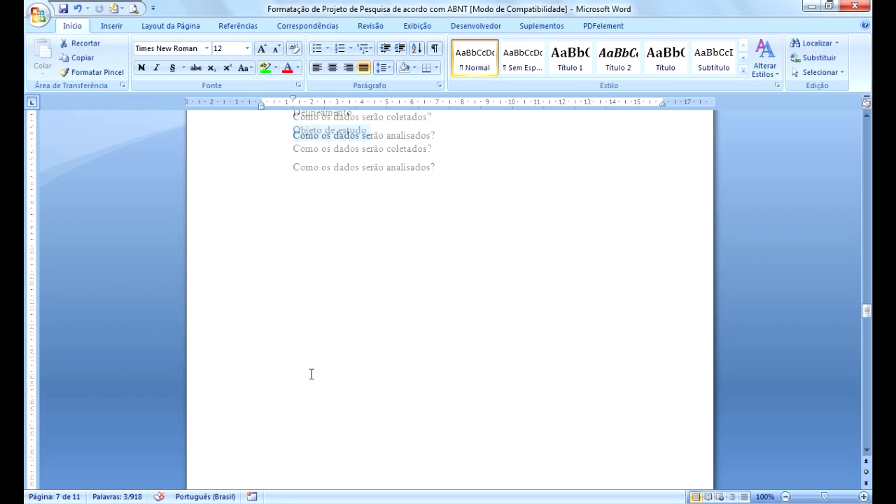
{"action": "scroll", "coordinate": [311, 374], "scroll_direction": "down", "scroll_amount": 8}
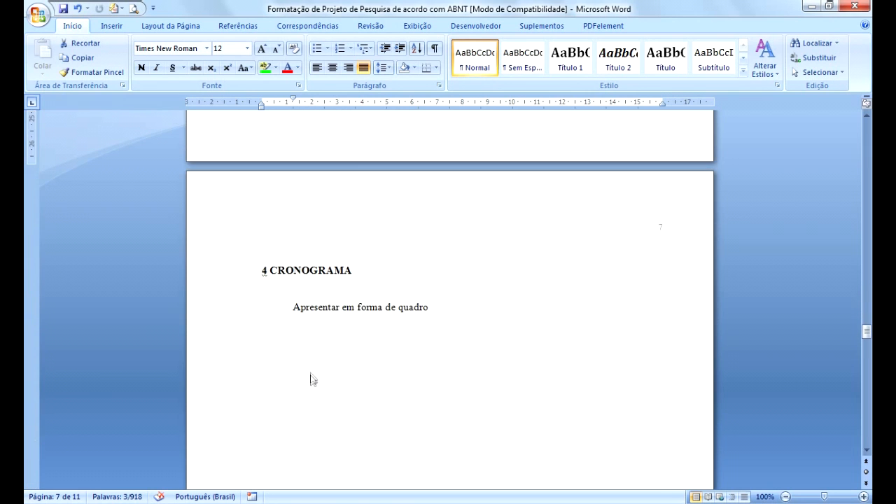
{"action": "left_click", "coordinate": [343, 313]}
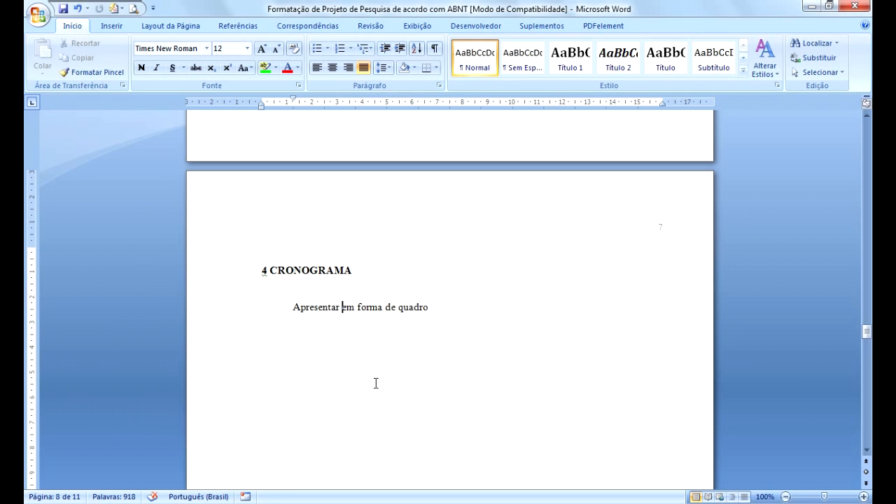
Examine the centred bold REFERÊNCIAS title on the references page.
{"action": "scroll", "coordinate": [376, 383], "scroll_direction": "down", "scroll_amount": 15}
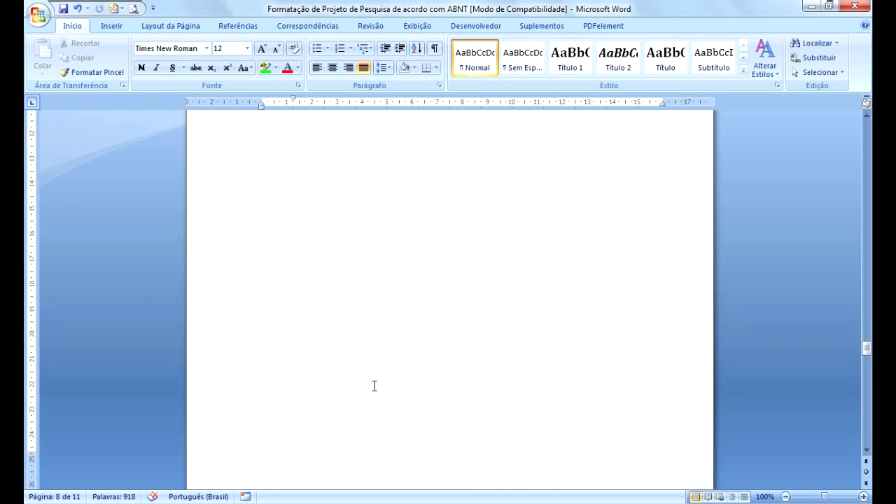
{"action": "scroll", "coordinate": [374, 385], "scroll_direction": "down", "scroll_amount": 3}
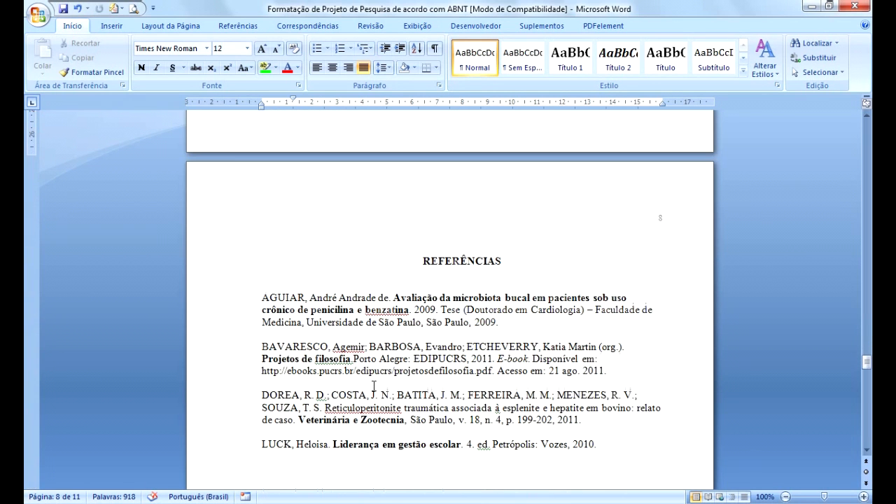
{"action": "left_click", "coordinate": [458, 261]}
{"action": "left_click_drag", "start_coordinate": [422, 262], "coordinate": [517, 264]}
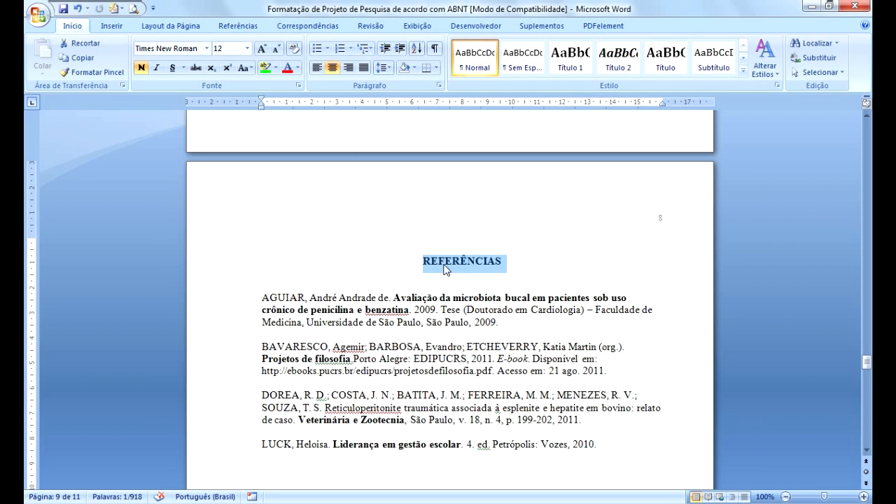
{"action": "left_click", "coordinate": [446, 266]}
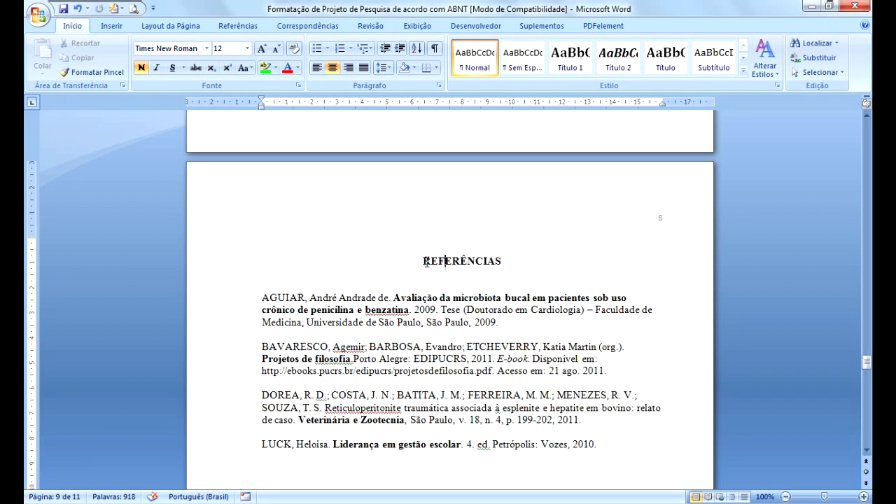
{"action": "scroll", "coordinate": [426, 262], "scroll_direction": "up", "scroll_amount": 18}
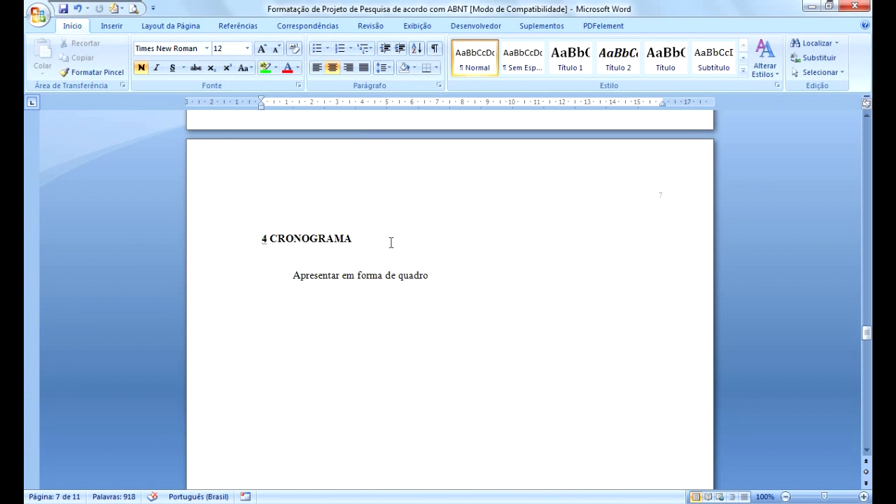
{"action": "scroll", "coordinate": [366, 322], "scroll_direction": "down", "scroll_amount": 5}
{"action": "scroll", "coordinate": [369, 327], "scroll_direction": "down", "scroll_amount": 5}
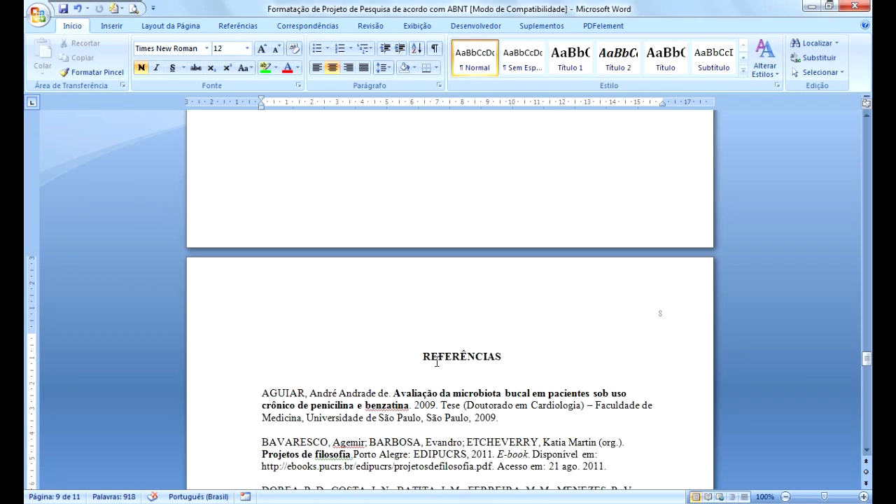
{"action": "left_click", "coordinate": [506, 359]}
{"action": "left_click", "coordinate": [443, 406]}
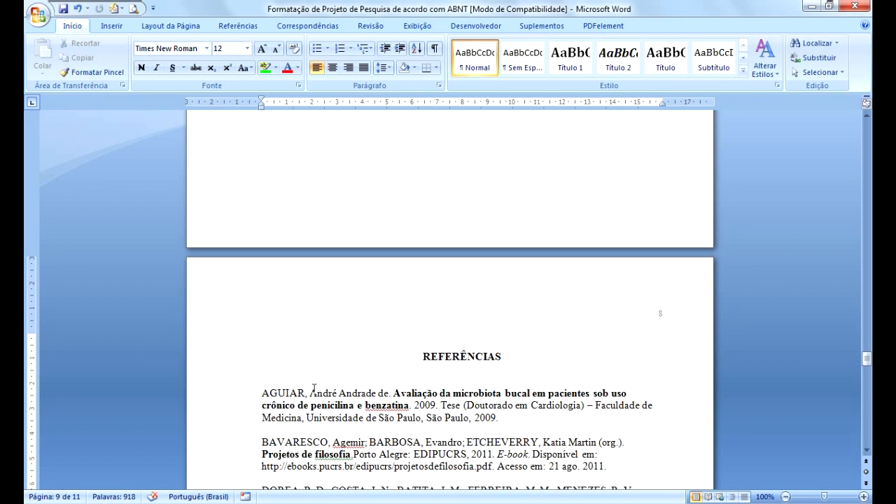
{"action": "scroll", "coordinate": [315, 389], "scroll_direction": "down", "scroll_amount": 4}
{"action": "scroll", "coordinate": [315, 389], "scroll_direction": "down", "scroll_amount": 1}
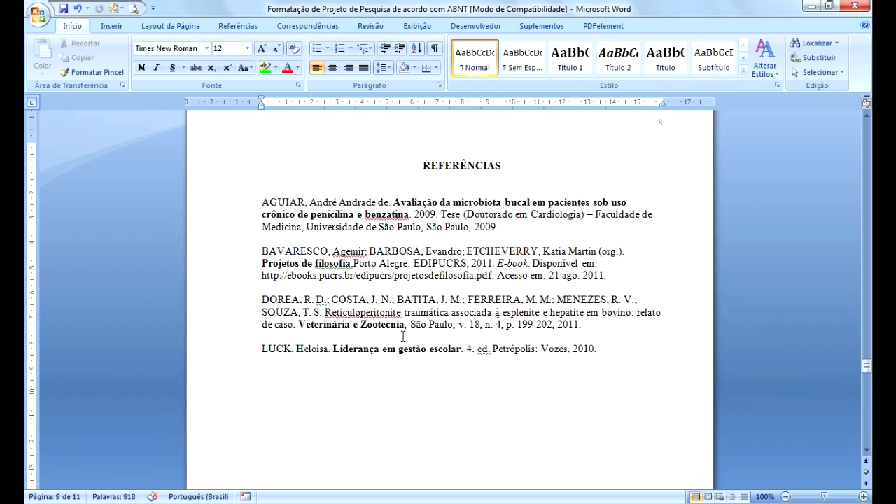
Examine the single line spacing of each reference entry in the reference list.
{"action": "left_click", "coordinate": [339, 214]}
{"action": "left_click_drag", "start_coordinate": [264, 203], "coordinate": [495, 227]}
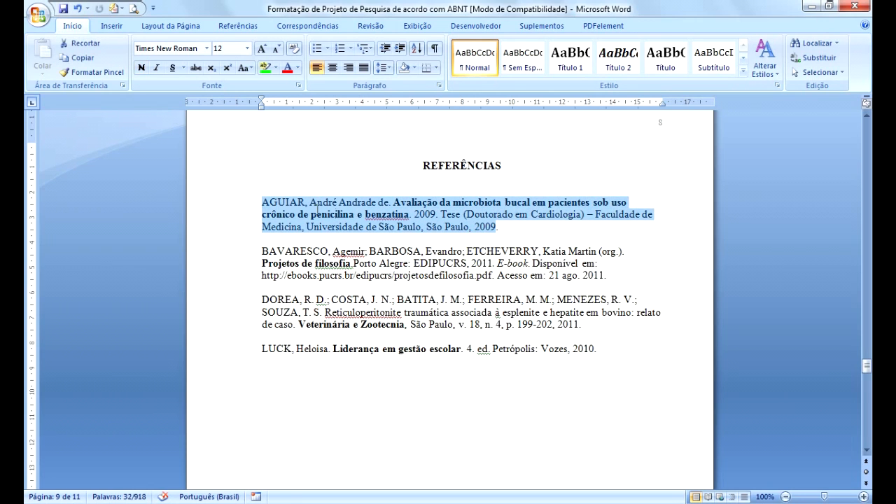
{"action": "left_click", "coordinate": [384, 67]}
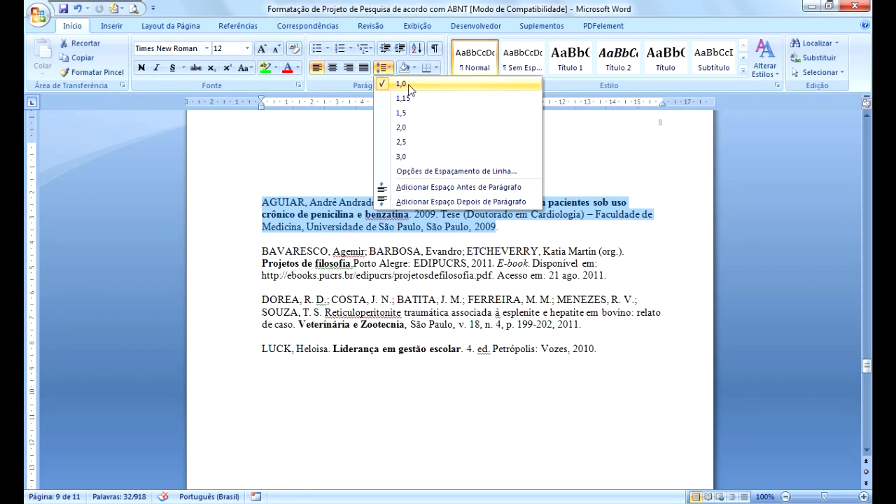
{"action": "left_click", "coordinate": [264, 250]}
{"action": "left_click_drag", "start_coordinate": [263, 251], "coordinate": [606, 276]}
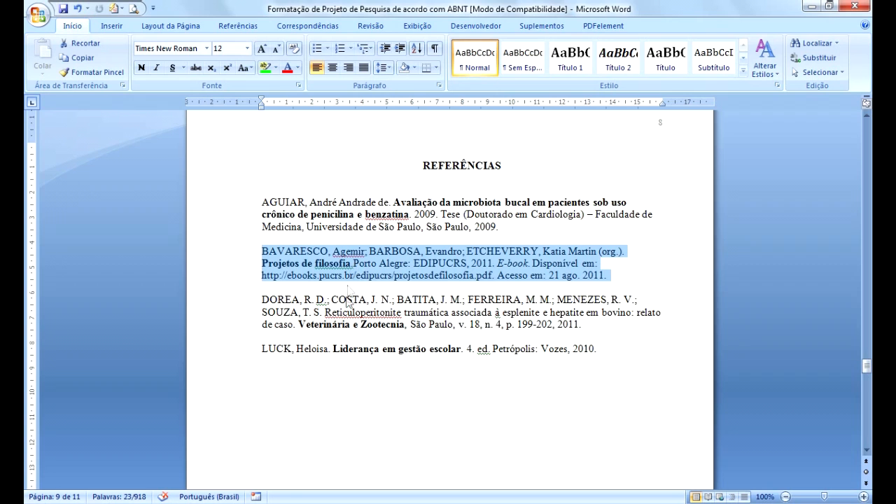
{"action": "left_click", "coordinate": [297, 325]}
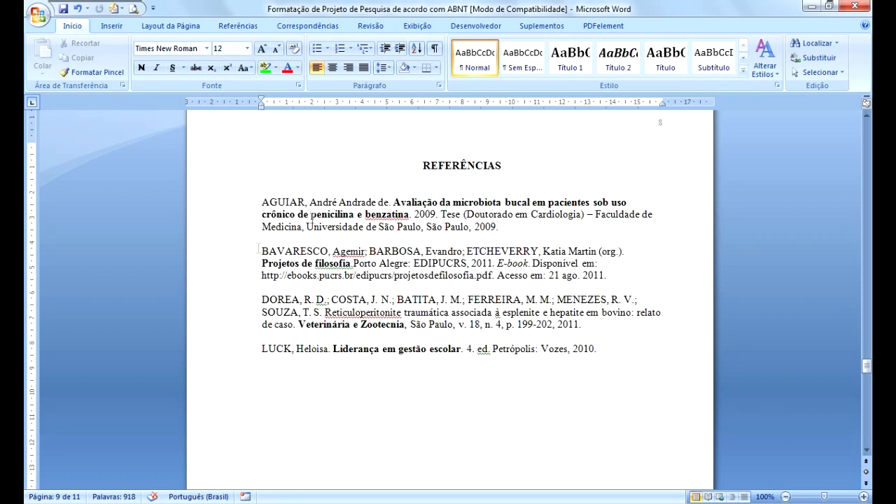
{"action": "left_click_drag", "start_coordinate": [263, 300], "coordinate": [588, 326]}
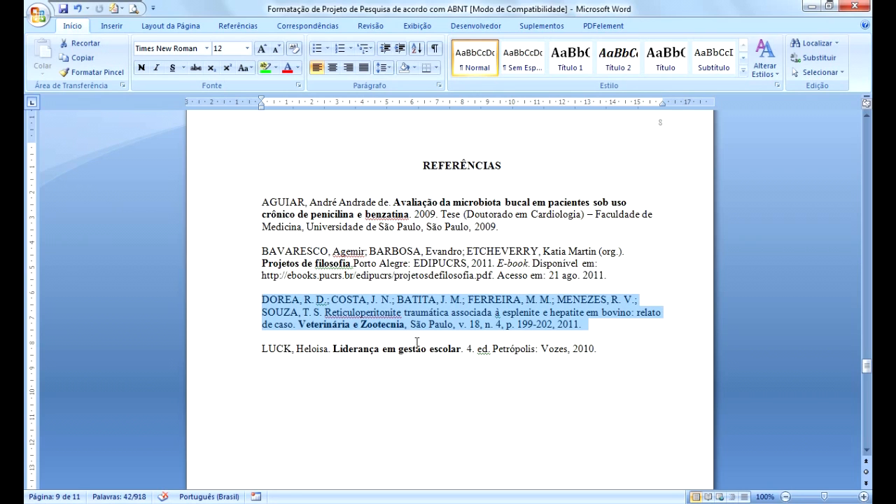
Scroll through the Apêndice A and Anexo A pages.
{"action": "scroll", "coordinate": [418, 341], "scroll_direction": "down", "scroll_amount": 12}
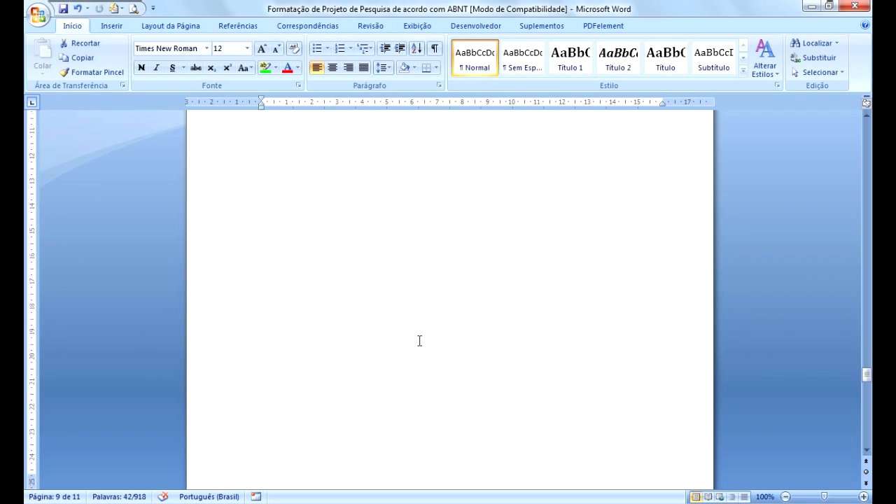
{"action": "scroll", "coordinate": [419, 342], "scroll_direction": "down", "scroll_amount": 8}
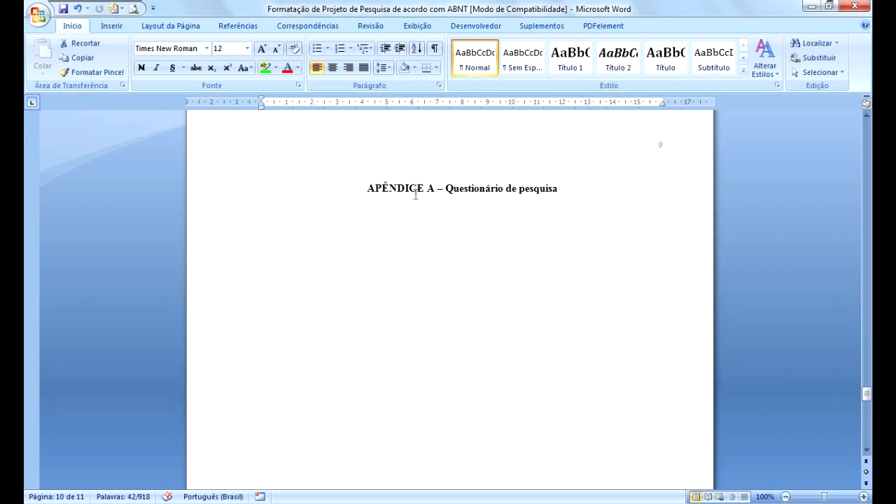
{"action": "scroll", "coordinate": [404, 306], "scroll_direction": "down", "scroll_amount": 18}
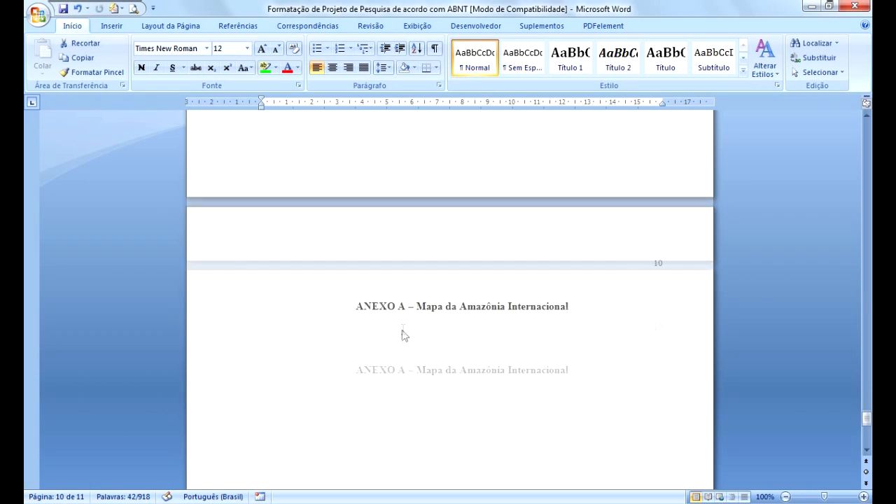
{"action": "scroll", "coordinate": [378, 315], "scroll_direction": "down", "scroll_amount": 2}
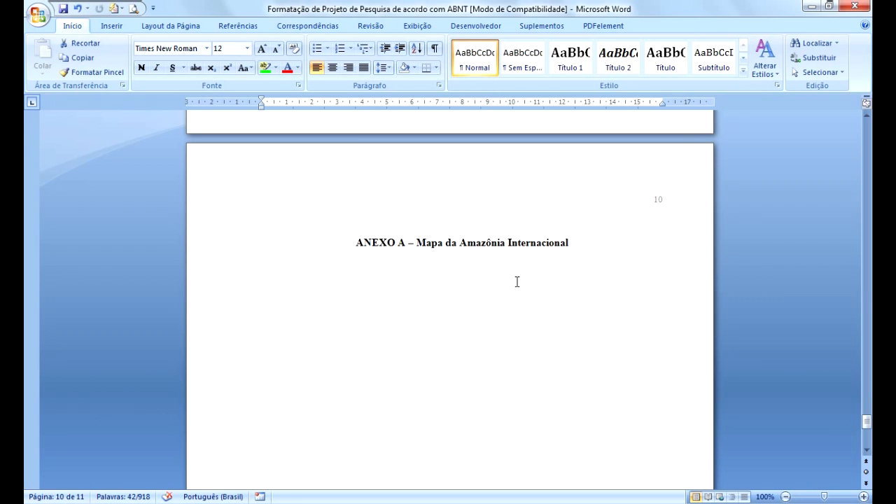
Examine the centred bold APÊNDICE A title on its page.
{"action": "scroll", "coordinate": [517, 282], "scroll_direction": "up", "scroll_amount": 20}
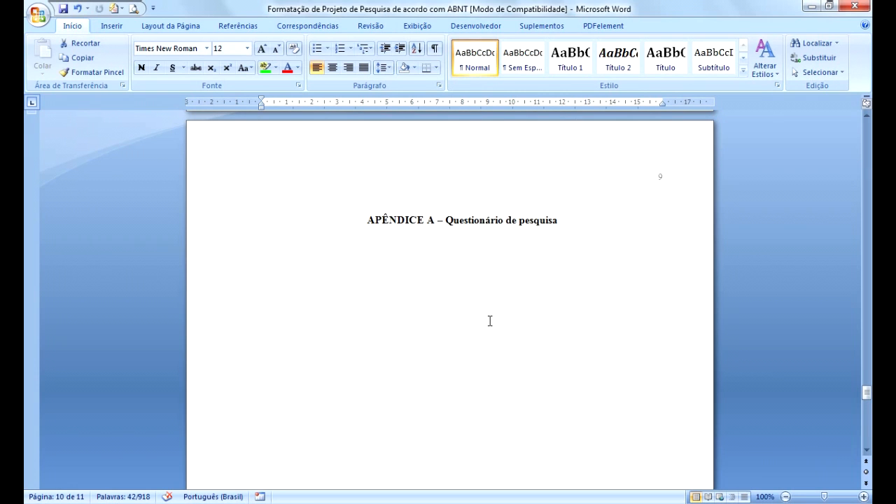
{"action": "left_click", "coordinate": [452, 223]}
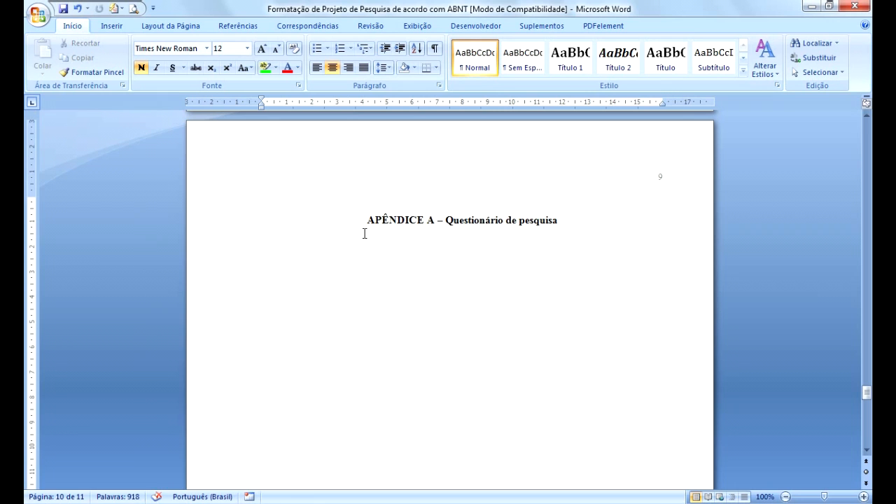
{"action": "scroll", "coordinate": [453, 282], "scroll_direction": "down", "scroll_amount": 2}
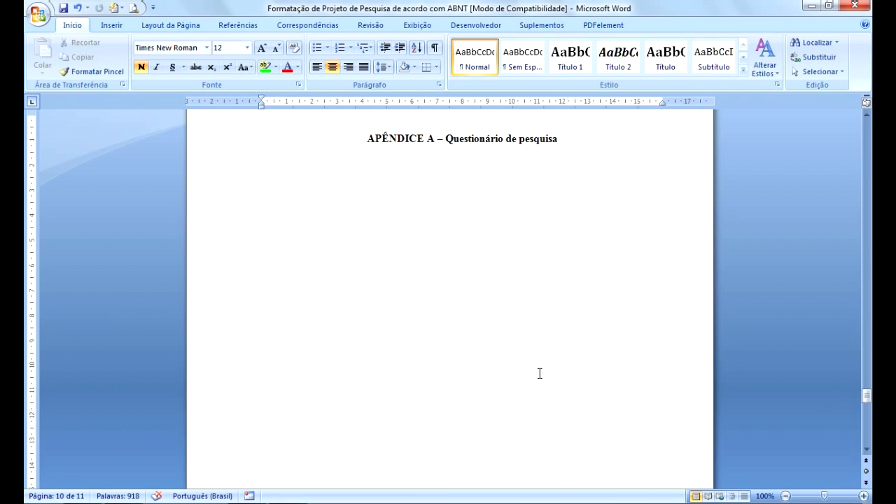
Scroll back through the REFERÊNCIAS and 4 CRONOGRAMA pages.
{"action": "left_click_drag", "start_coordinate": [868, 399], "coordinate": [866, 364]}
{"action": "left_click", "coordinate": [380, 331]}
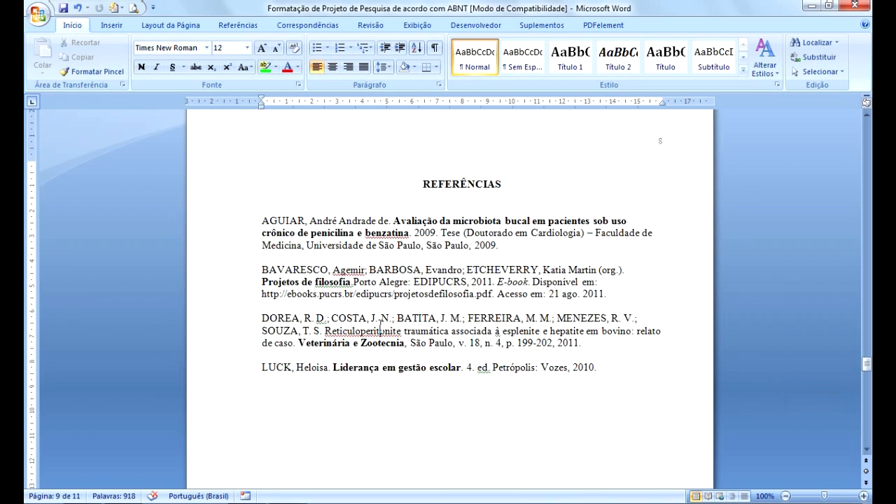
{"action": "left_click_drag", "start_coordinate": [866, 370], "coordinate": [865, 338]}
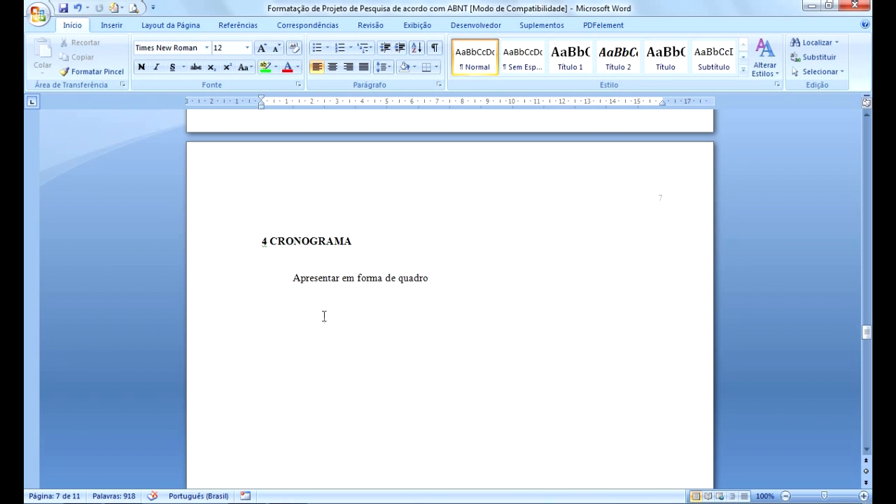
{"action": "left_click_drag", "start_coordinate": [868, 340], "coordinate": [869, 276]}
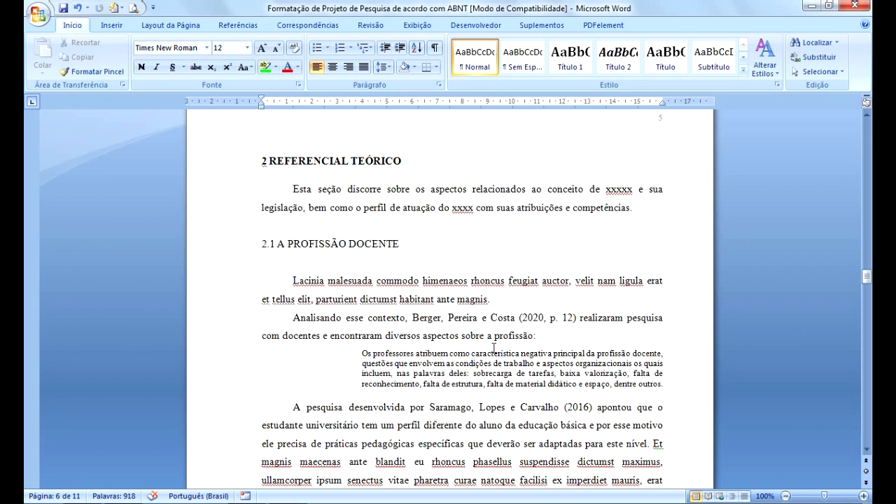
Review the paragraphs, long quotation and subheadings of the 1 INTRODUÇÃO and 2 REFERENCIAL TEÓRICO sections.
{"action": "left_click_drag", "start_coordinate": [867, 278], "coordinate": [867, 219]}
{"action": "left_click", "coordinate": [397, 275]}
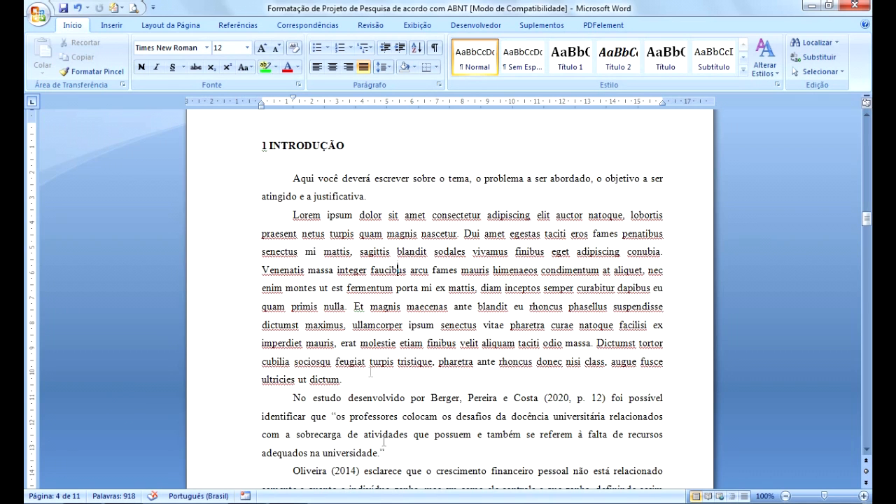
{"action": "left_click_drag", "start_coordinate": [867, 219], "coordinate": [868, 283]}
{"action": "scroll", "coordinate": [434, 274], "scroll_direction": "down", "scroll_amount": 4}
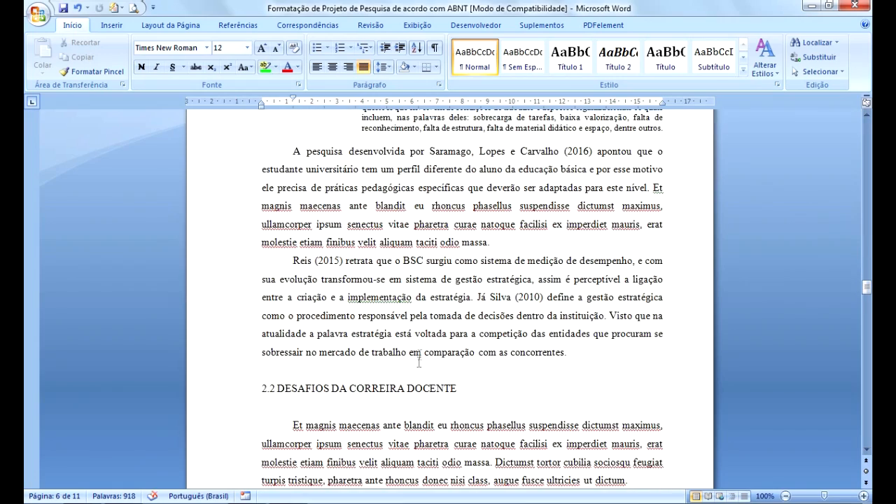
{"action": "scroll", "coordinate": [420, 347], "scroll_direction": "down", "scroll_amount": 3}
{"action": "scroll", "coordinate": [421, 356], "scroll_direction": "down", "scroll_amount": 4}
{"action": "scroll", "coordinate": [420, 354], "scroll_direction": "up", "scroll_amount": 4}
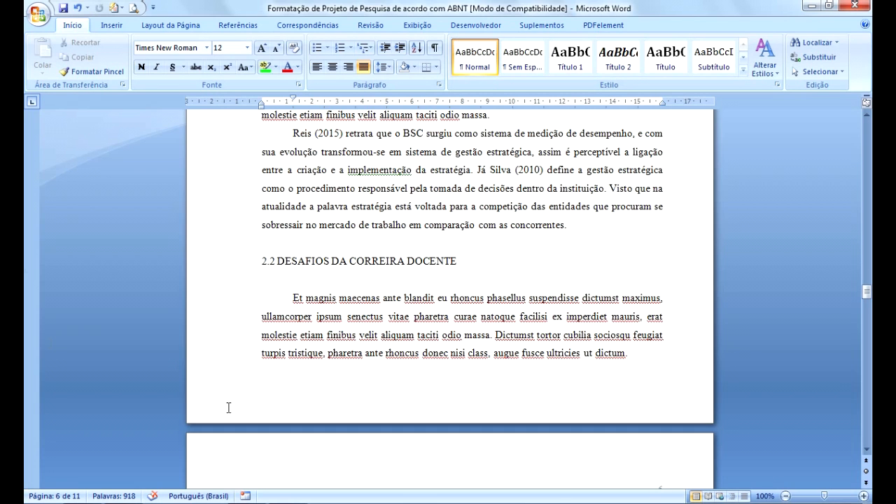
Return to the cover page at the start of the document.
{"action": "left_click_drag", "start_coordinate": [868, 294], "coordinate": [868, 128]}
{"action": "left_click", "coordinate": [448, 289]}
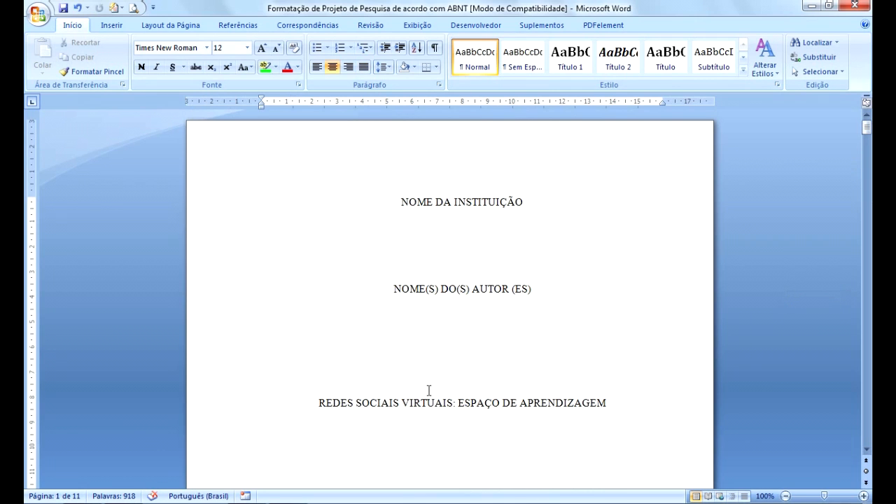